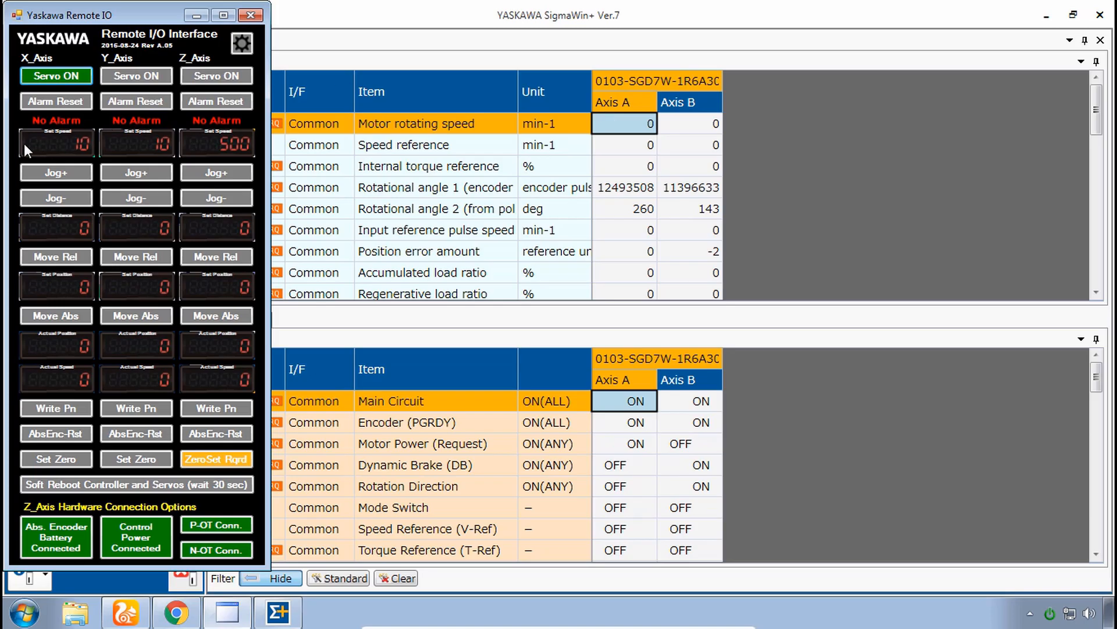
Step: Jog the X axis in the positive direction, and execute the software reset for AXIS#0105
{"action": "left_click", "coordinate": [52, 174]}
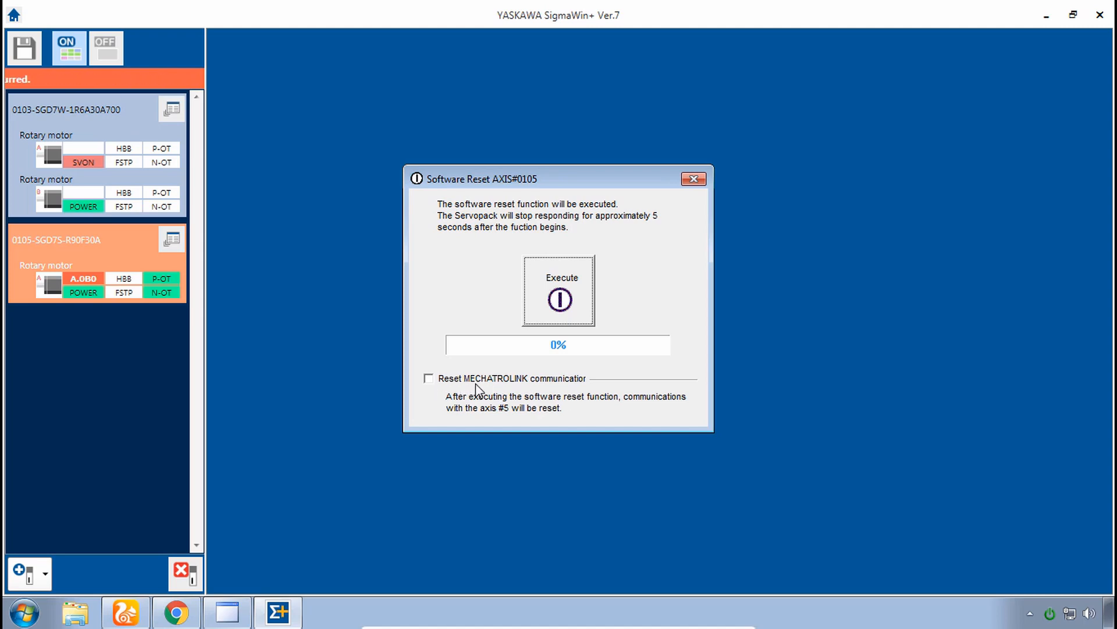
{"action": "left_click", "coordinate": [550, 291]}
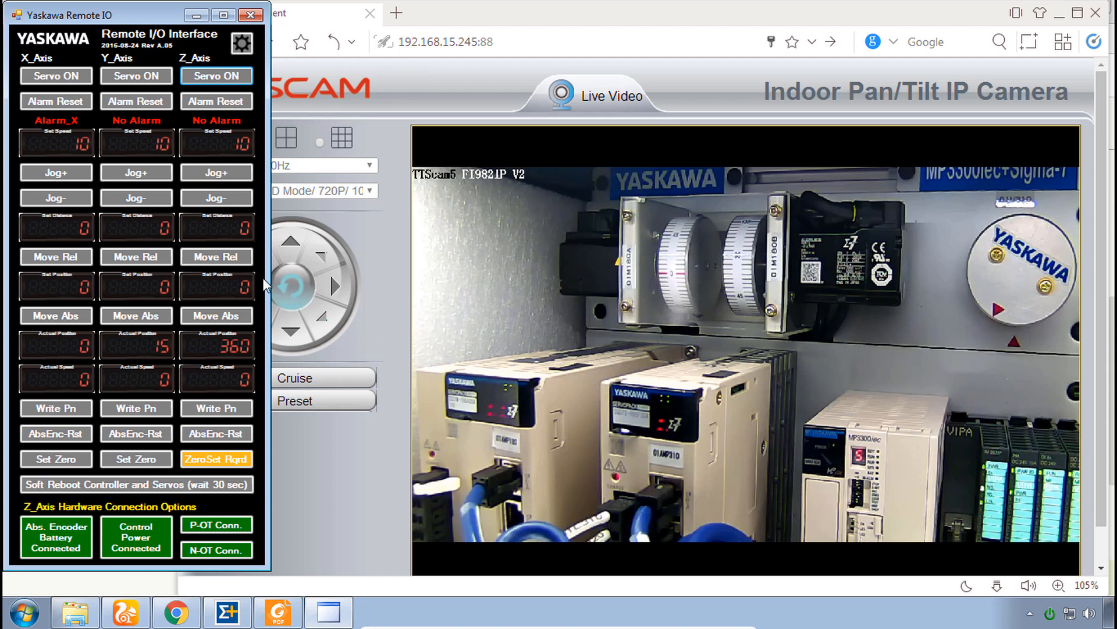
Step: Turn the Z-axis servo on, set its speed to 4500, and jog it in the positive direction
{"action": "left_click", "coordinate": [193, 75]}
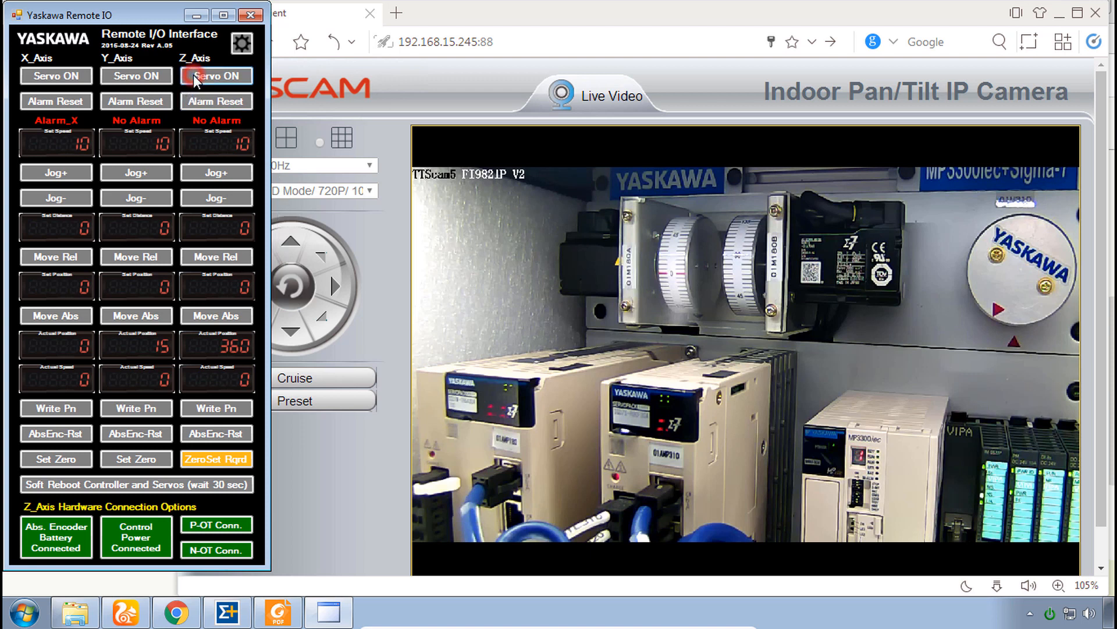
{"action": "left_click", "coordinate": [199, 144]}
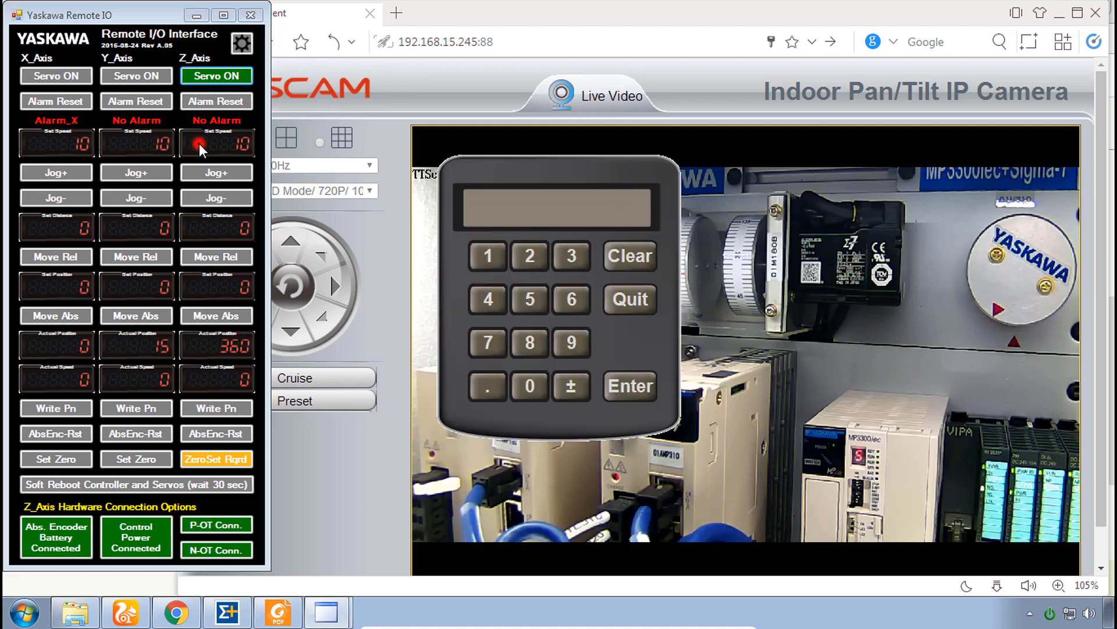
{"action": "type", "text": "4500"}
{"action": "key", "text": "Return"}
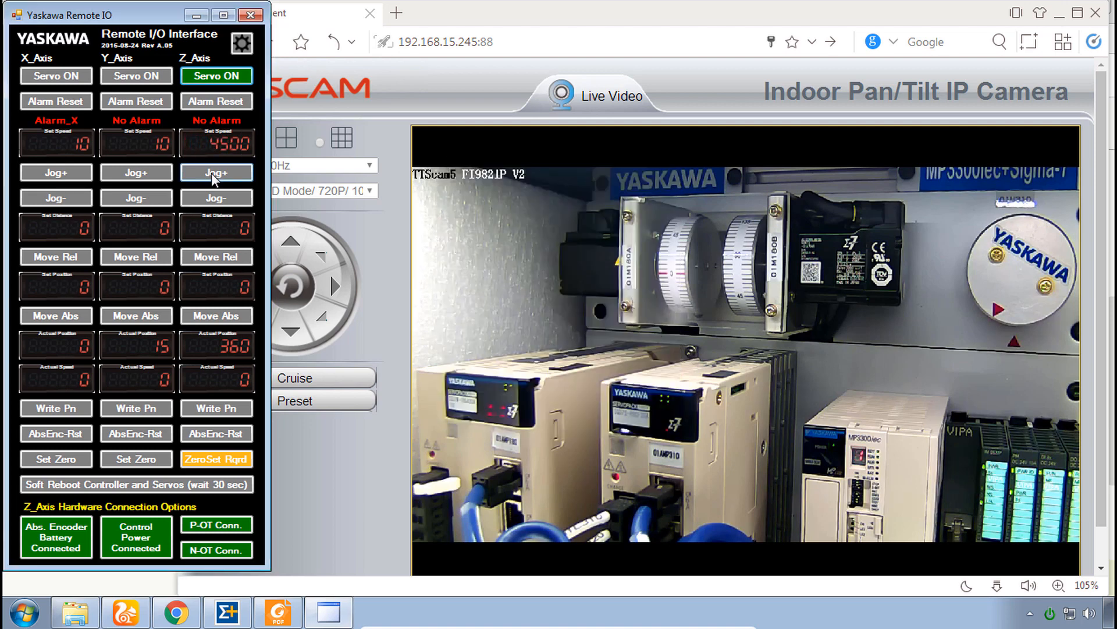
{"action": "left_click", "coordinate": [211, 173]}
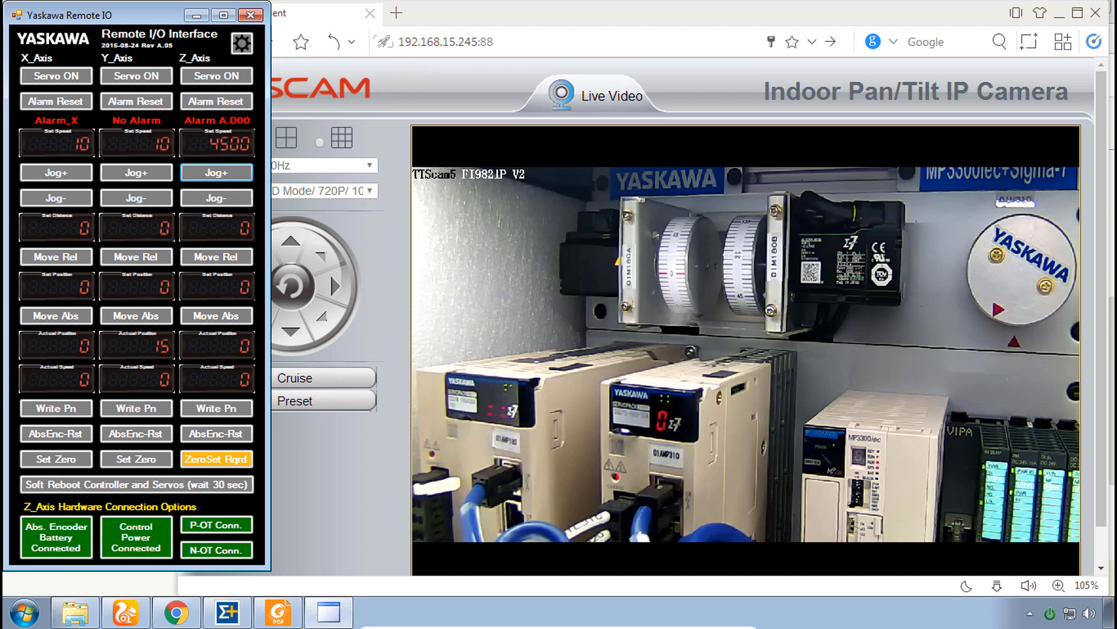
Step: Switch to SigmaWin+, open the alarm display for 0105-SGD7S-R90F30A, and widen the alarm name column to fit its text
{"action": "left_click", "coordinate": [222, 614]}
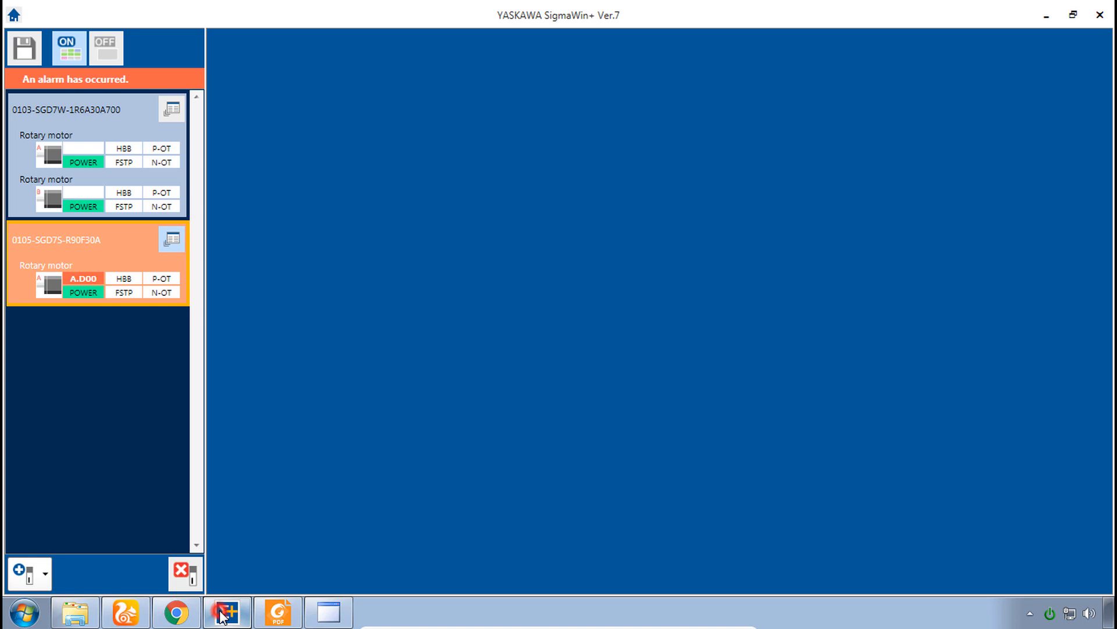
{"action": "left_click", "coordinate": [173, 239]}
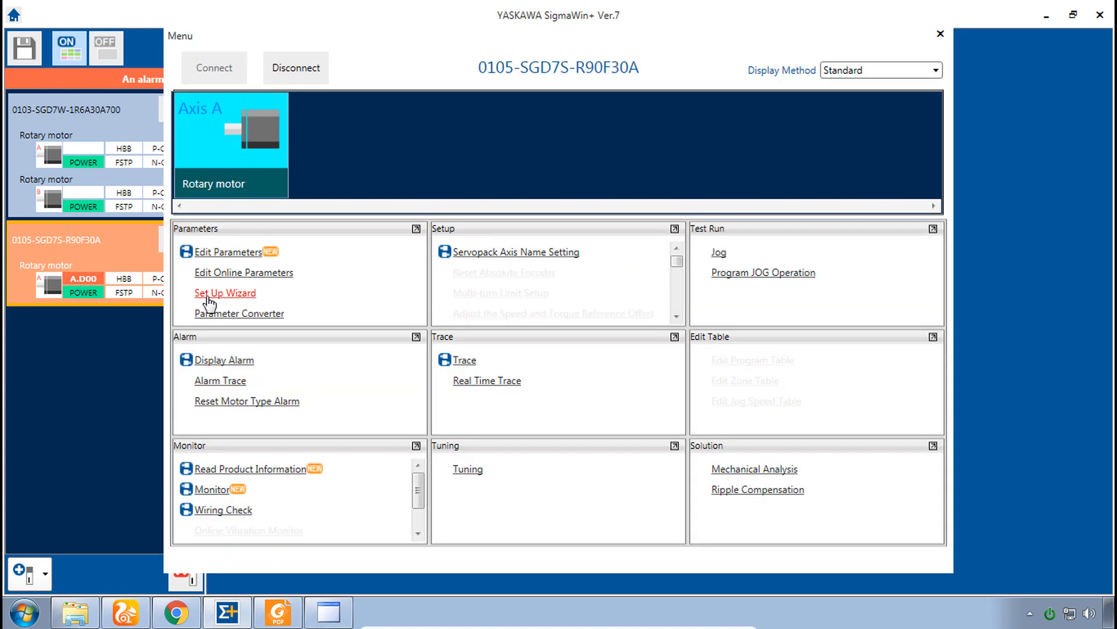
{"action": "left_click", "coordinate": [238, 363]}
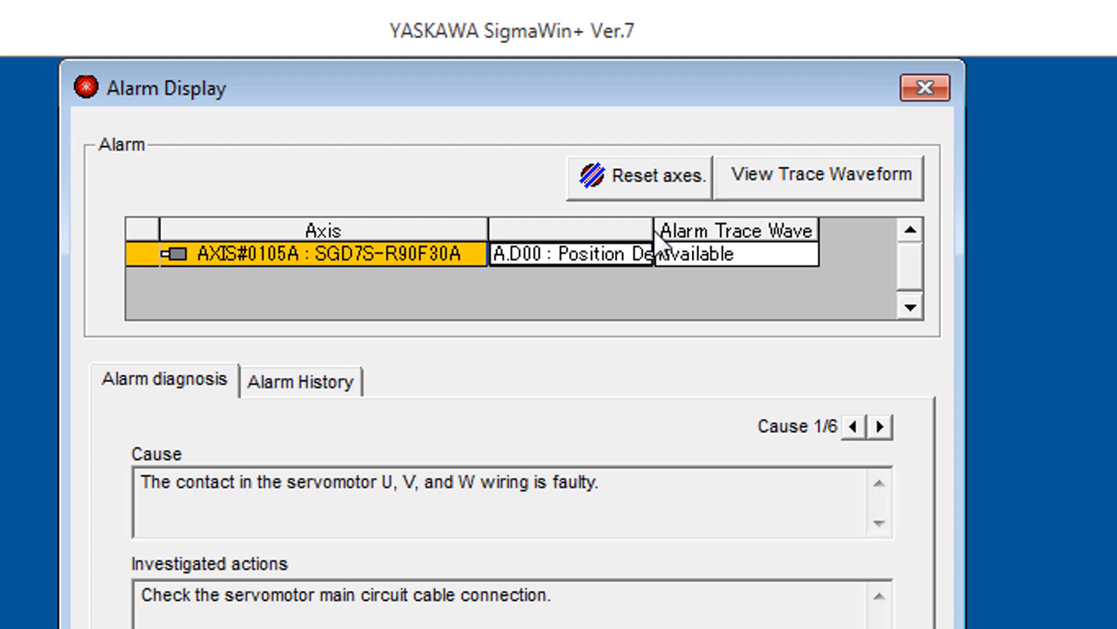
{"action": "left_click_drag", "start_coordinate": [652, 229], "coordinate": [834, 247]}
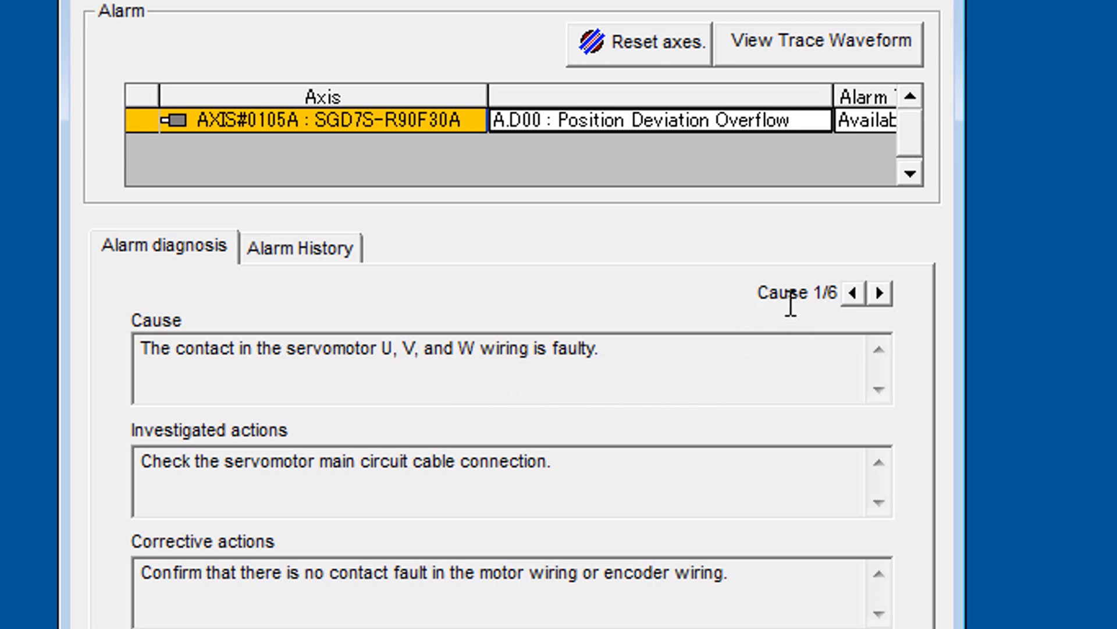
Step: Review all six diagnosed causes of the A.D00 alarm, and consult section 12.2.2 Troubleshooting Alarms in the Sigma-7S product manual
{"action": "left_click", "coordinate": [878, 292]}
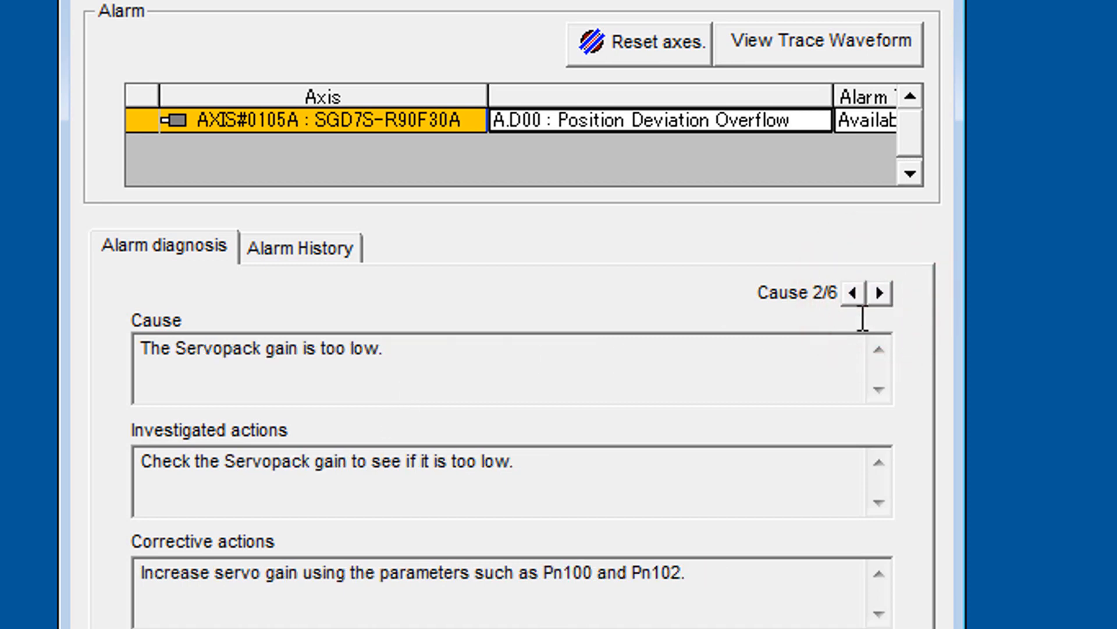
{"action": "left_click", "coordinate": [881, 293]}
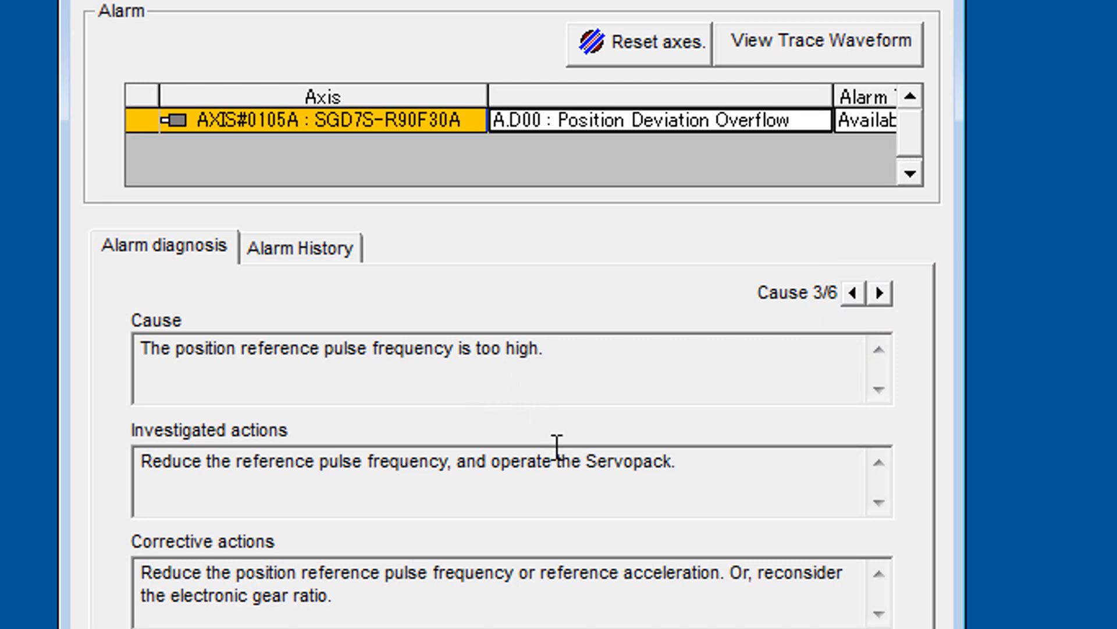
{"action": "left_click", "coordinate": [880, 292]}
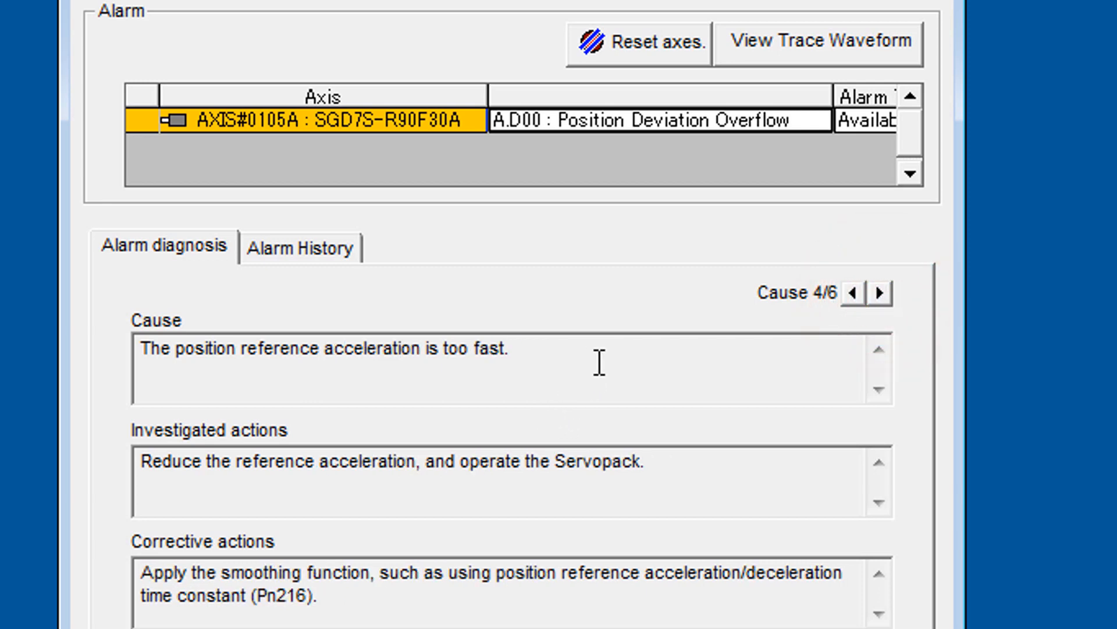
{"action": "left_click", "coordinate": [880, 292]}
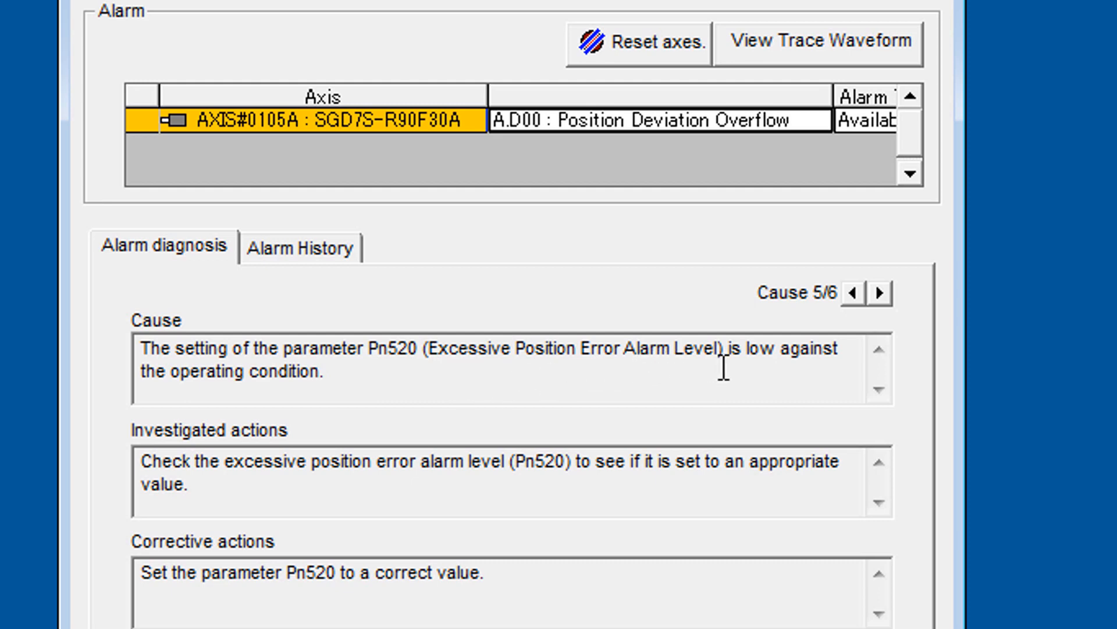
{"action": "left_click", "coordinate": [879, 292]}
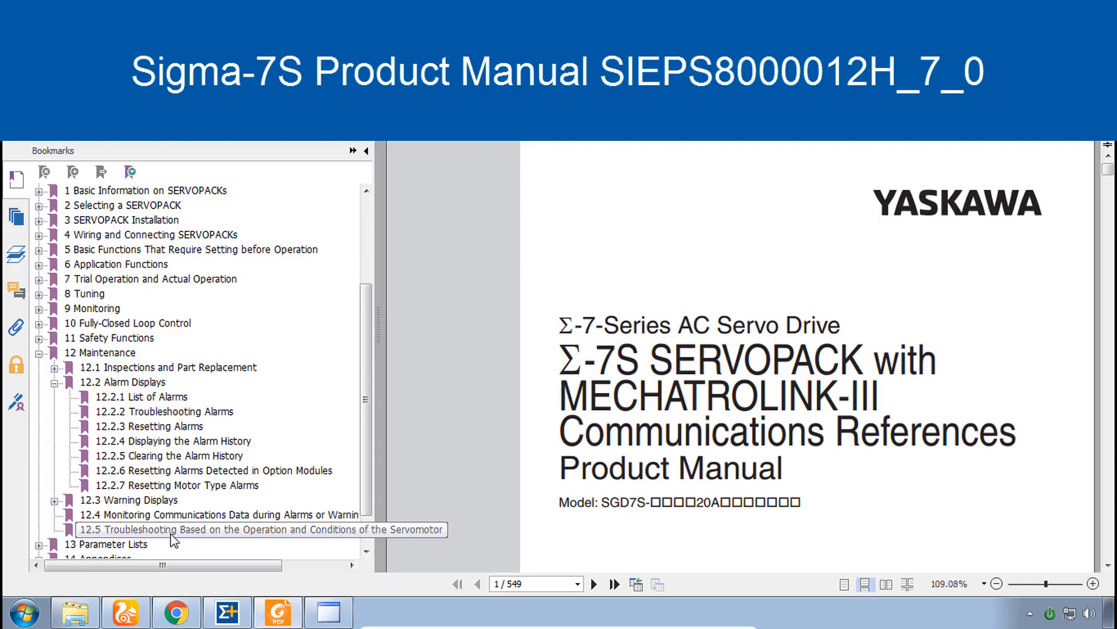
{"action": "left_click", "coordinate": [173, 415]}
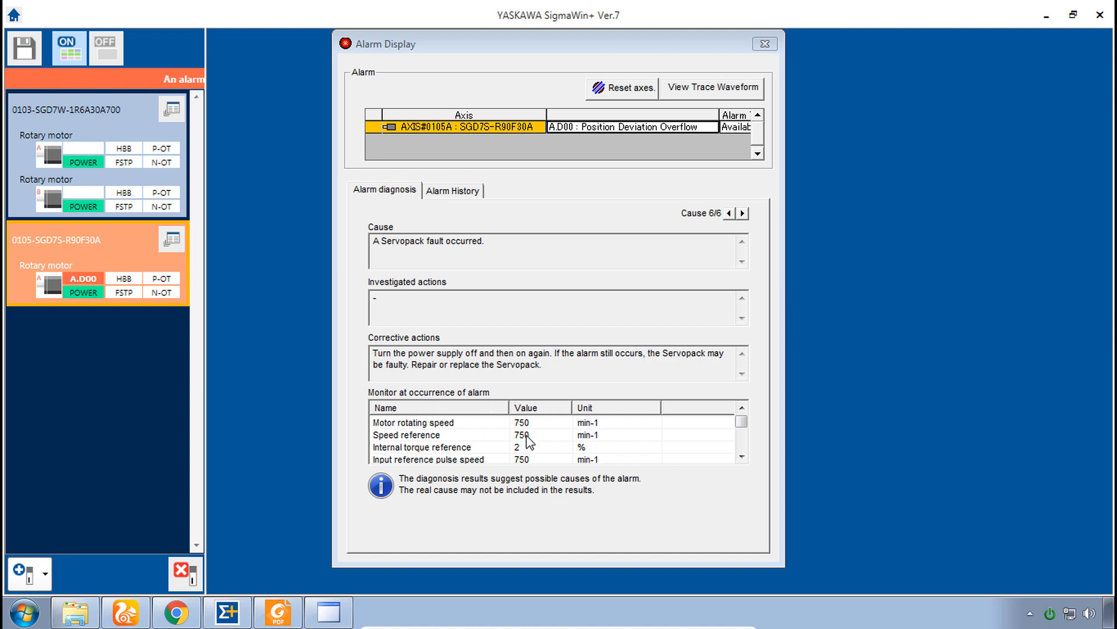
Step: Examine the full list of monitor values recorded when the A.D00 alarm occurred
{"action": "left_click", "coordinate": [742, 456]}
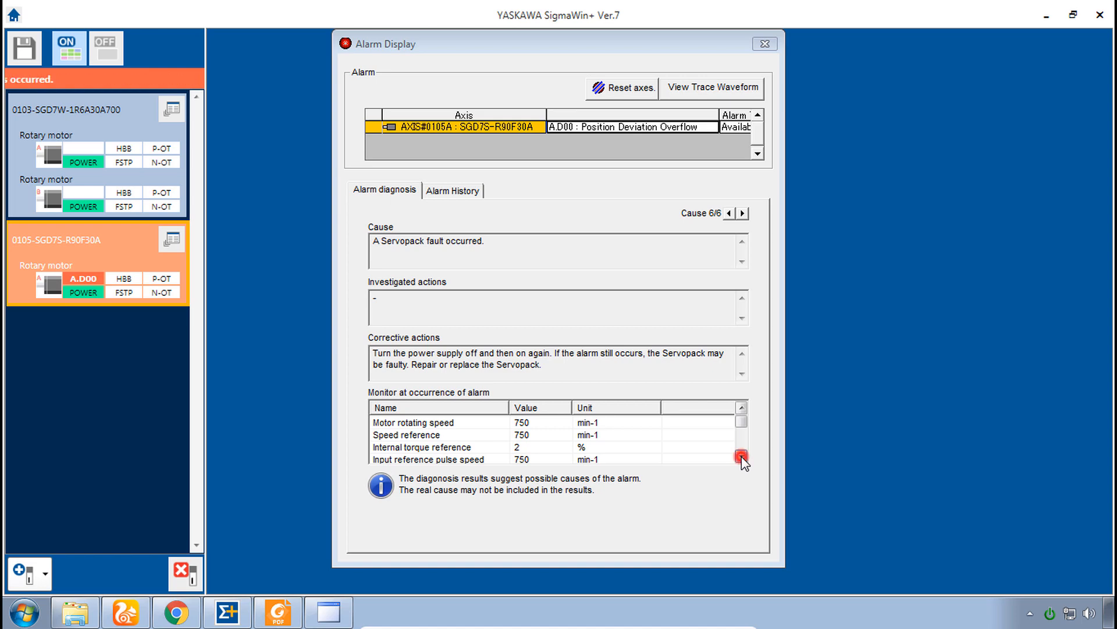
{"action": "left_click", "coordinate": [741, 457]}
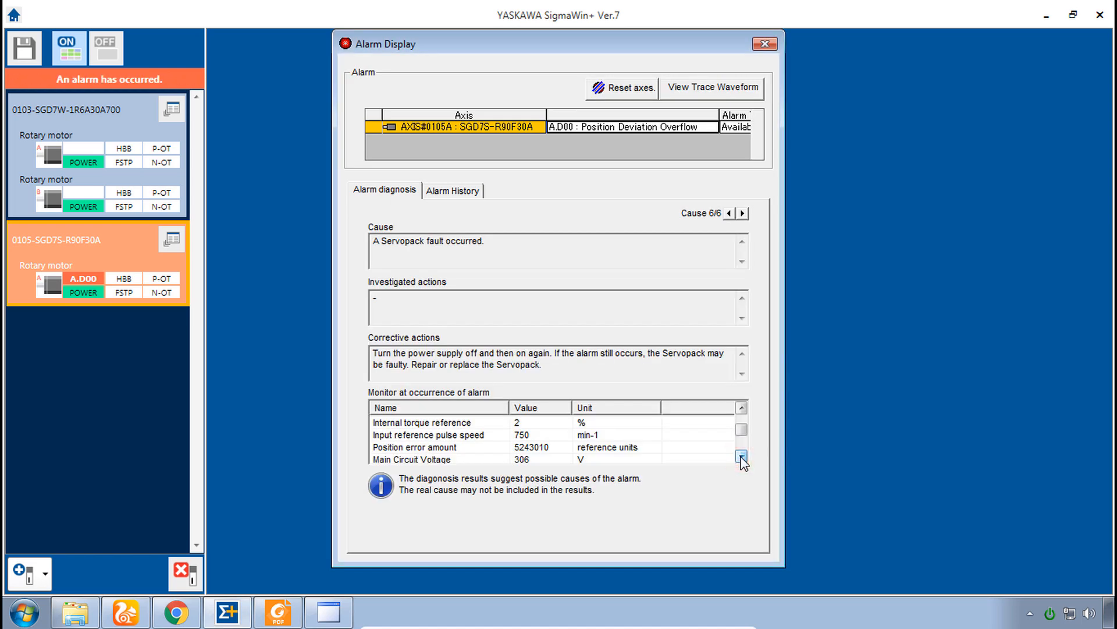
{"action": "left_click", "coordinate": [741, 457]}
{"action": "left_click", "coordinate": [741, 457]}
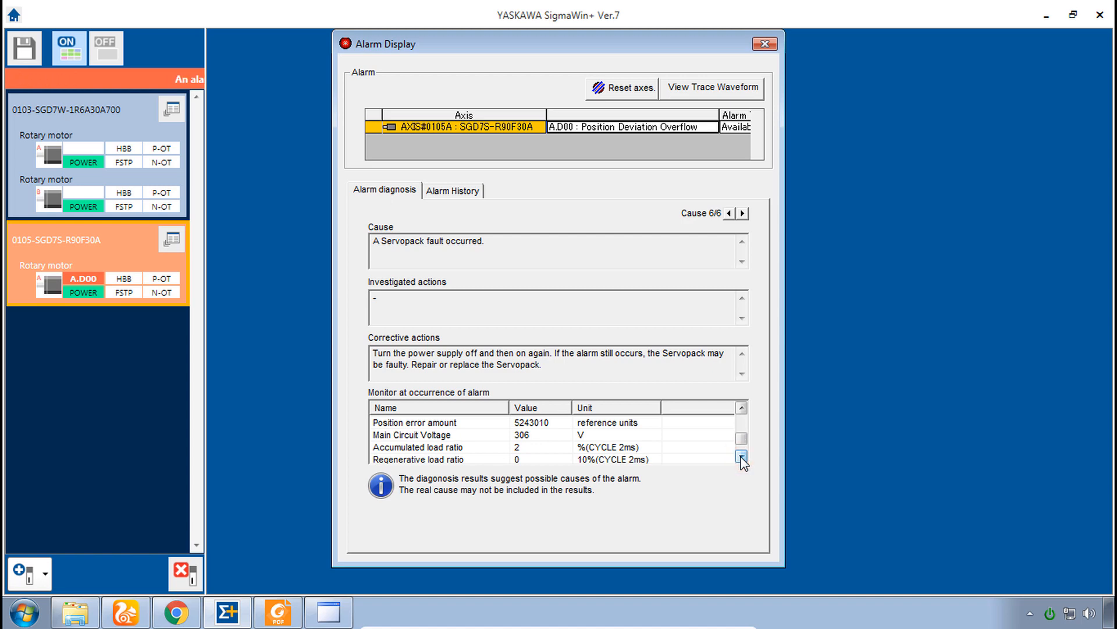
{"action": "left_click", "coordinate": [742, 457]}
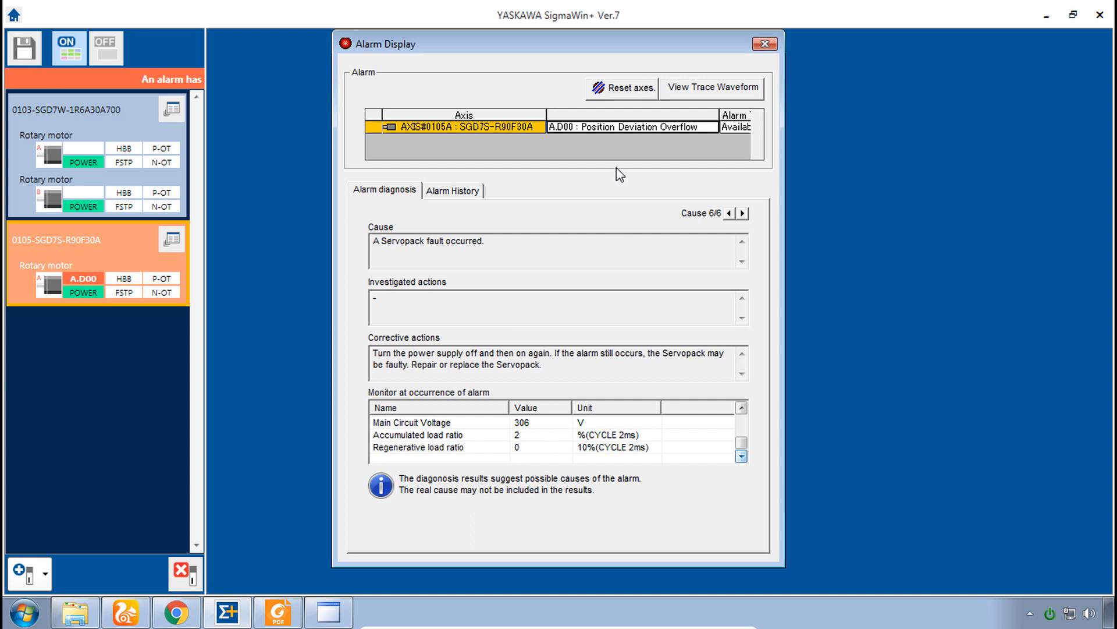
Step: Reset the axis alarm in the alarm display, and reset the Z-axis alarm in the Yaskawa Remote IO interface
{"action": "left_click", "coordinate": [625, 90]}
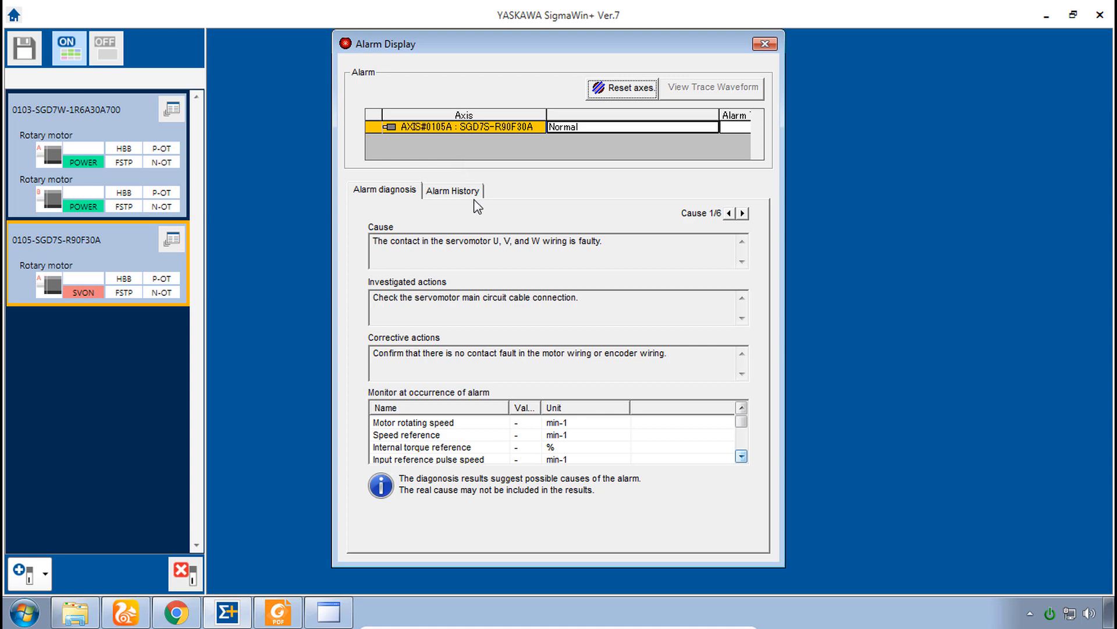
{"action": "left_click", "coordinate": [339, 615]}
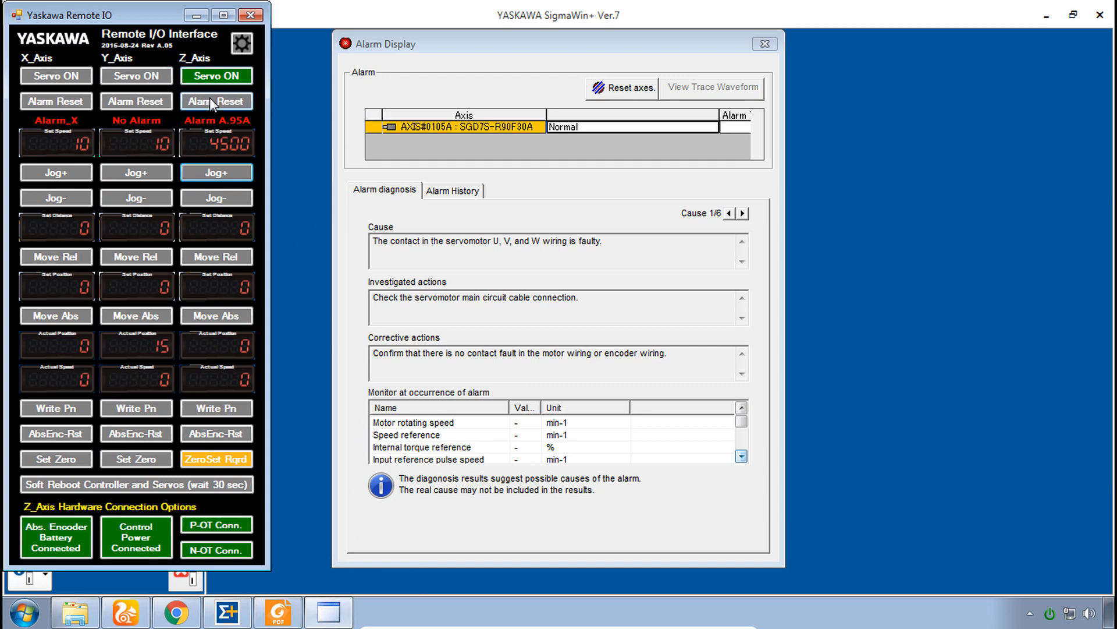
{"action": "left_click", "coordinate": [229, 105]}
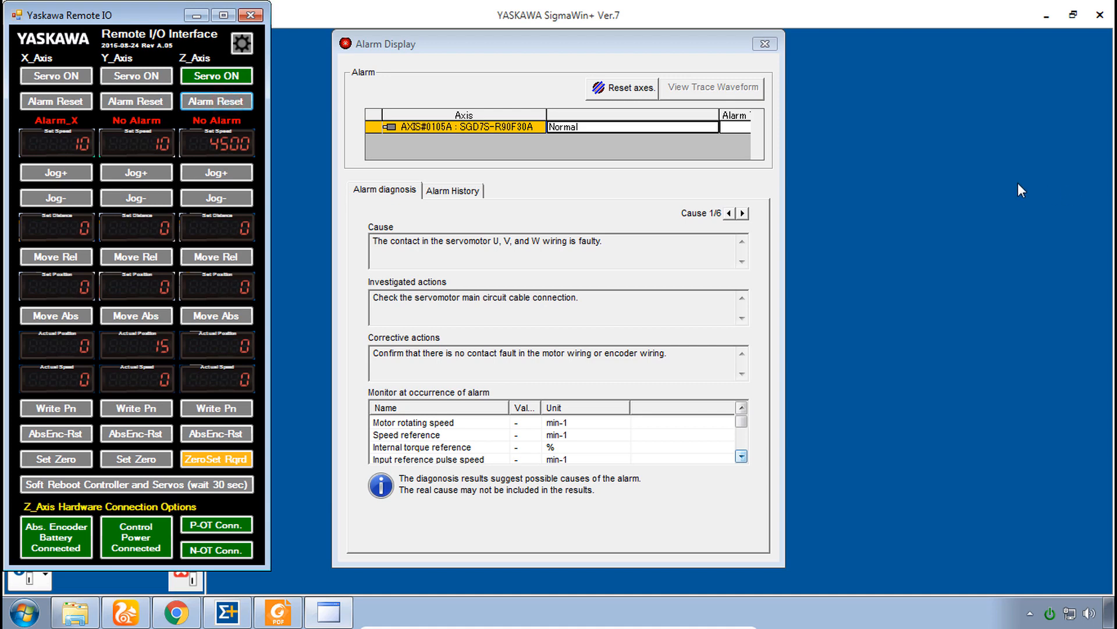
Step: Open the trace waveform of entry 01, A.D00 Position Deviation Overflow, from the alarm history
{"action": "left_click", "coordinate": [468, 194]}
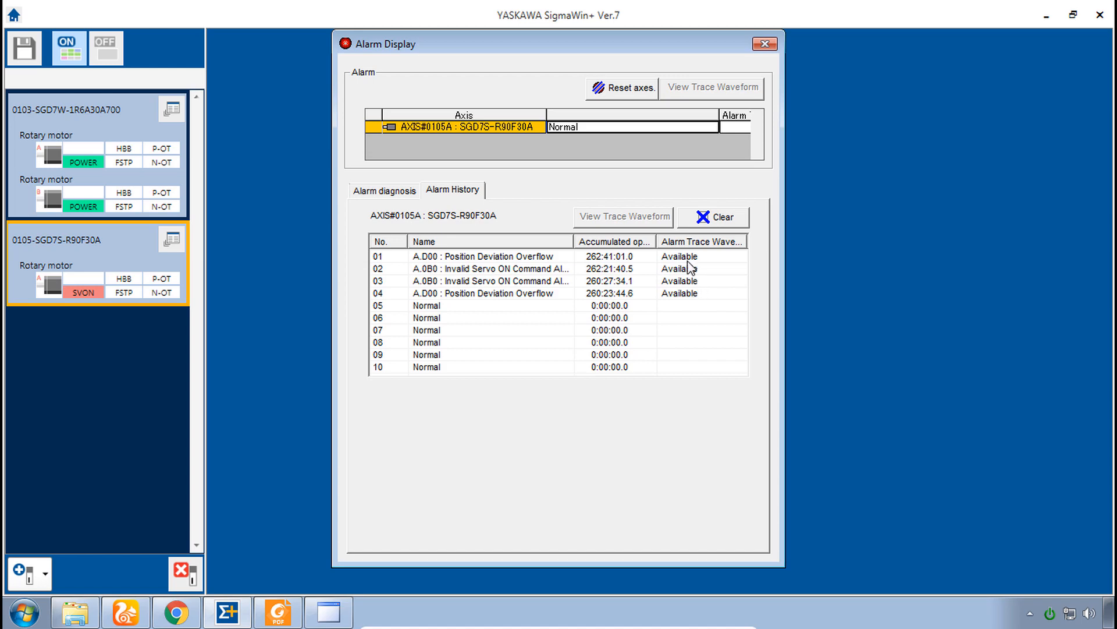
{"action": "left_click", "coordinate": [515, 260]}
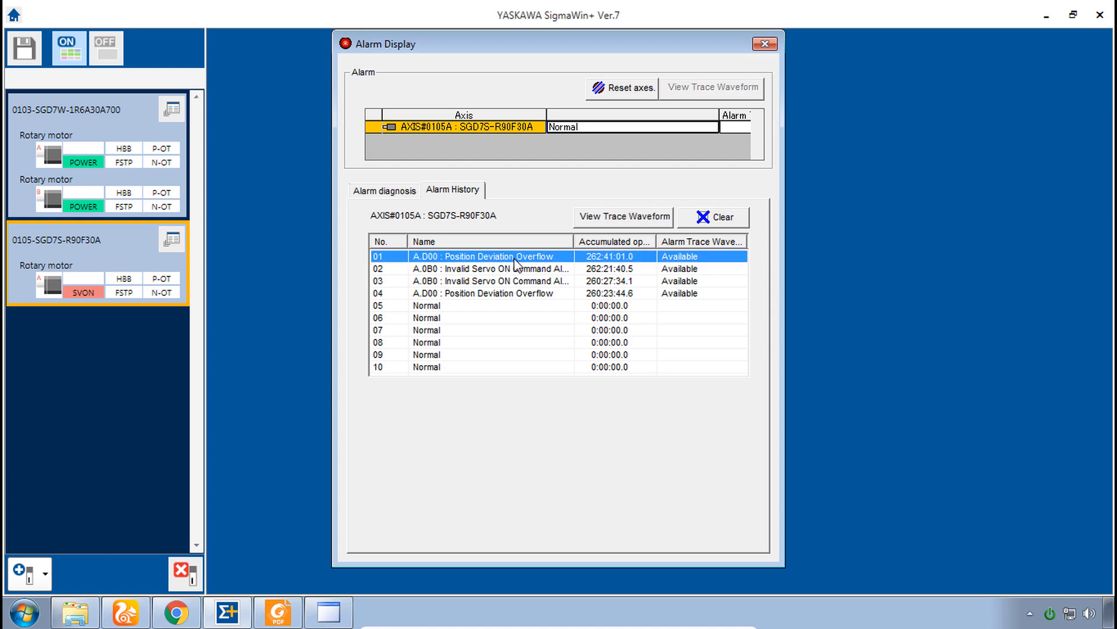
{"action": "left_click", "coordinate": [628, 220]}
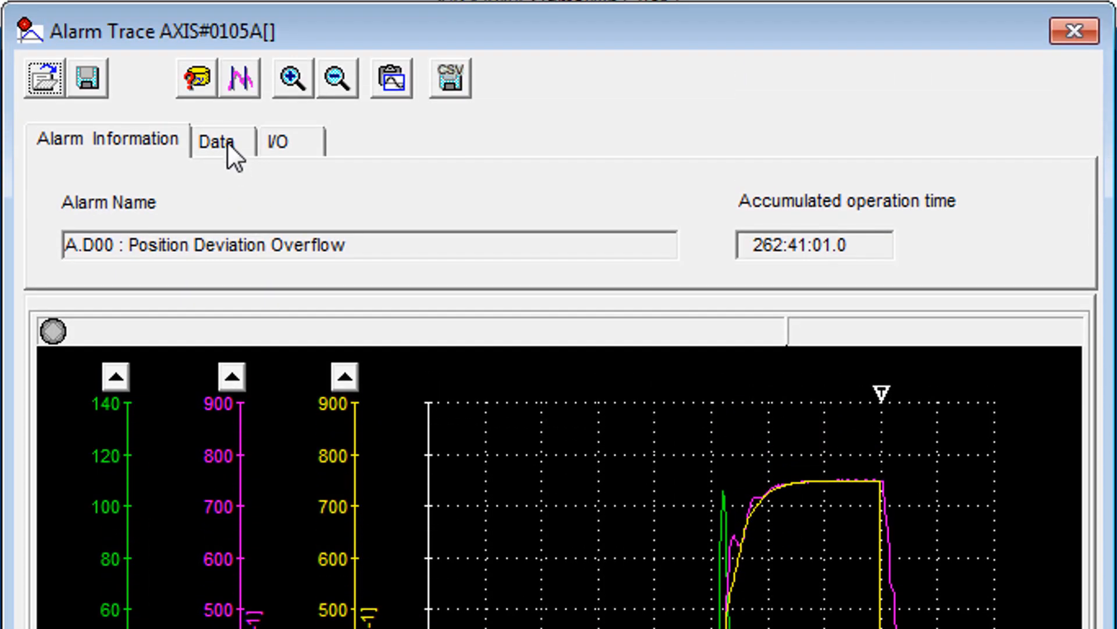
Step: Hide the CH3 Reference Speed trace, and plot Position Reference Speed on CH1 with automatic scaling
{"action": "left_click", "coordinate": [227, 142]}
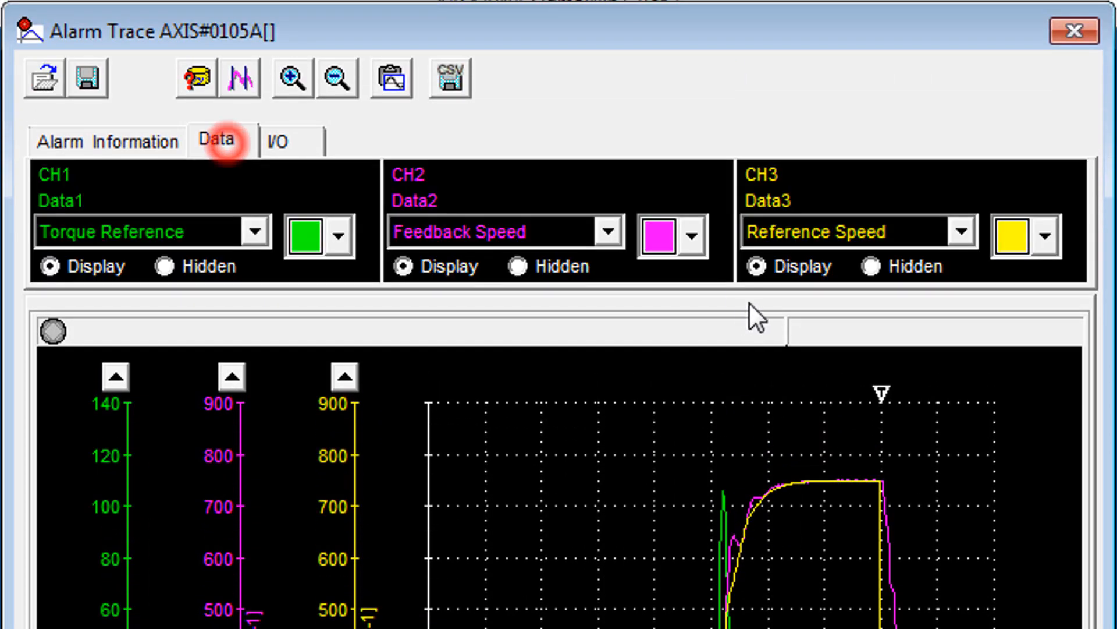
{"action": "left_click", "coordinate": [872, 267]}
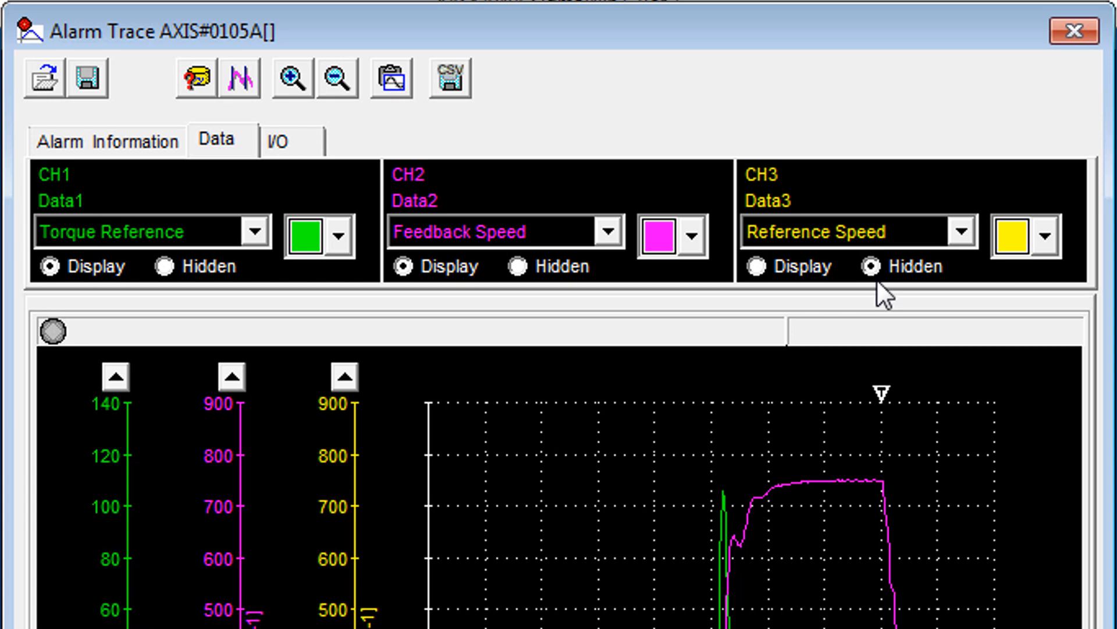
{"action": "left_click", "coordinate": [251, 234]}
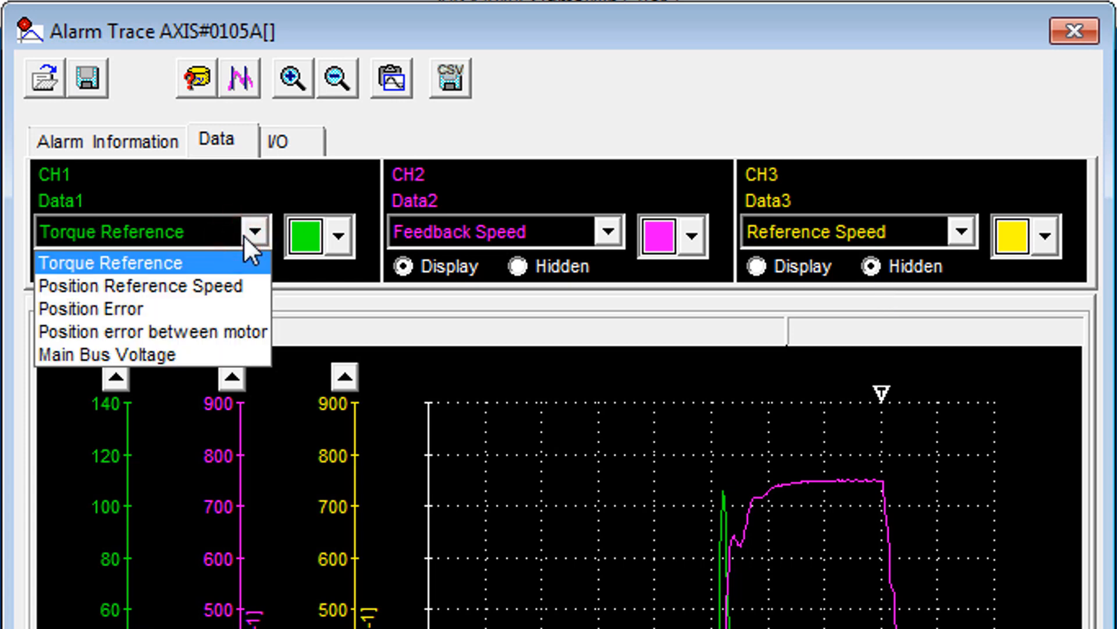
{"action": "left_click", "coordinate": [222, 284]}
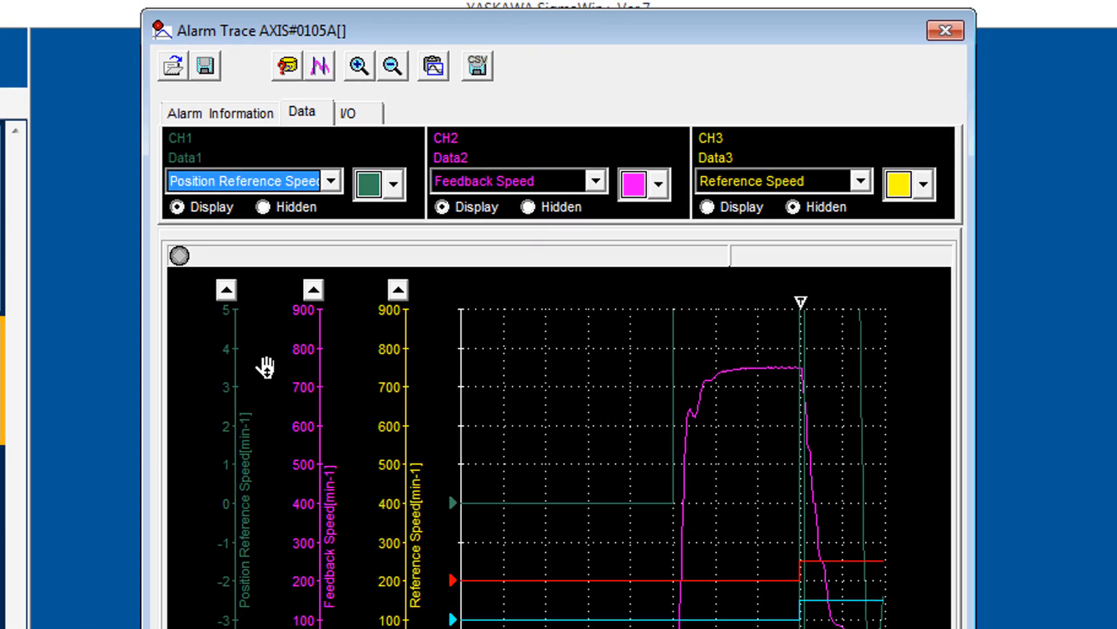
{"action": "left_click", "coordinate": [329, 536]}
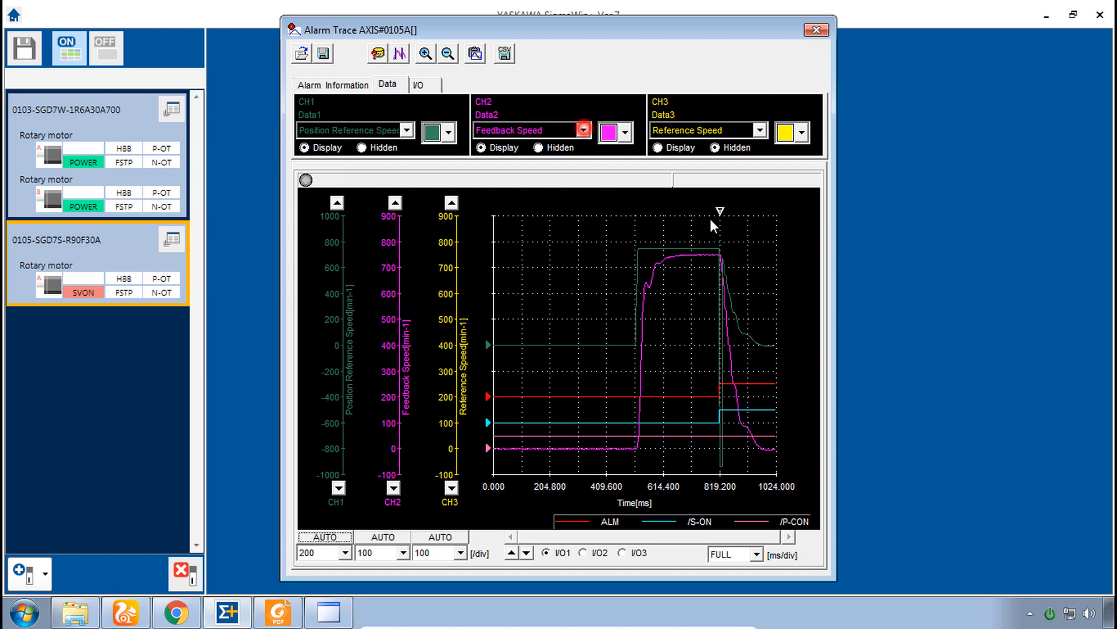
Step: Plot Position Error on CH2, make the trace displayed, and scale it automatically
{"action": "left_click", "coordinate": [583, 130]}
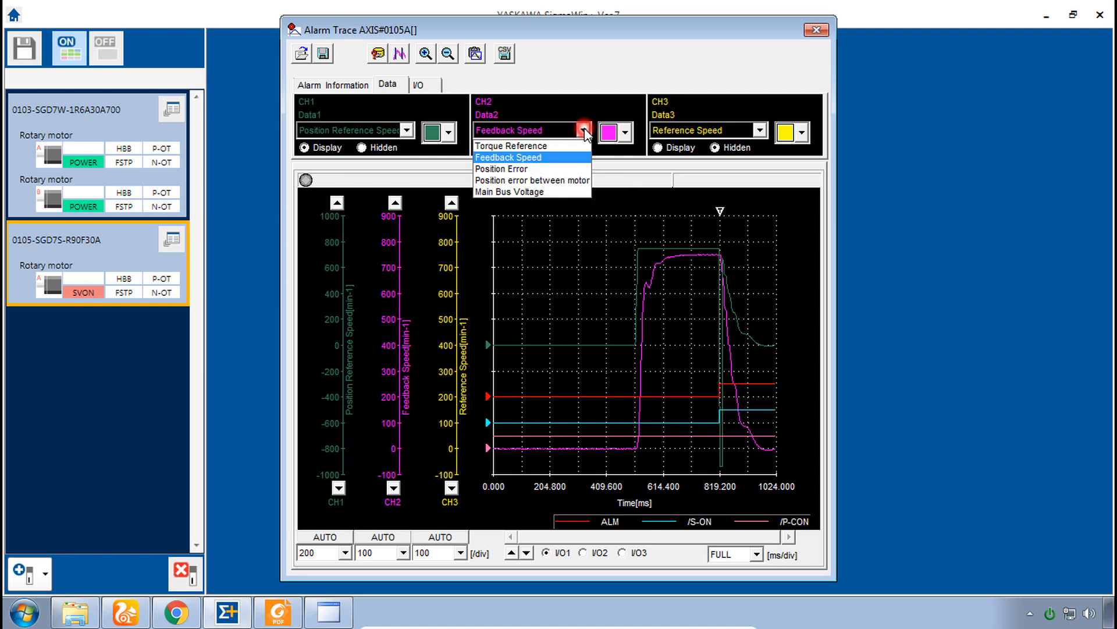
{"action": "left_click", "coordinate": [530, 169]}
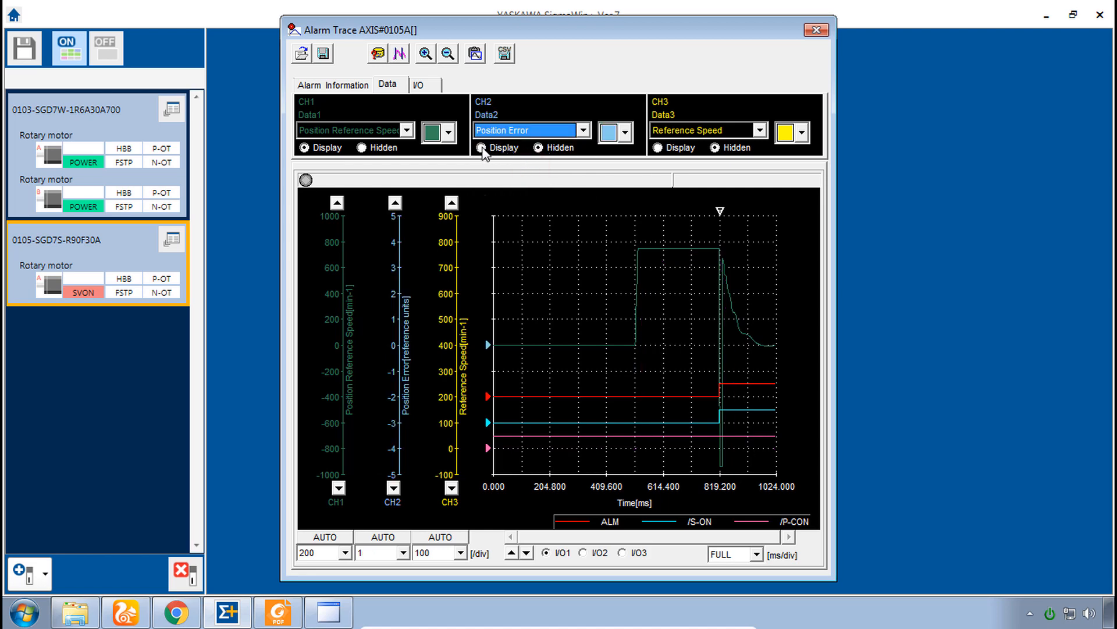
{"action": "left_click", "coordinate": [480, 147]}
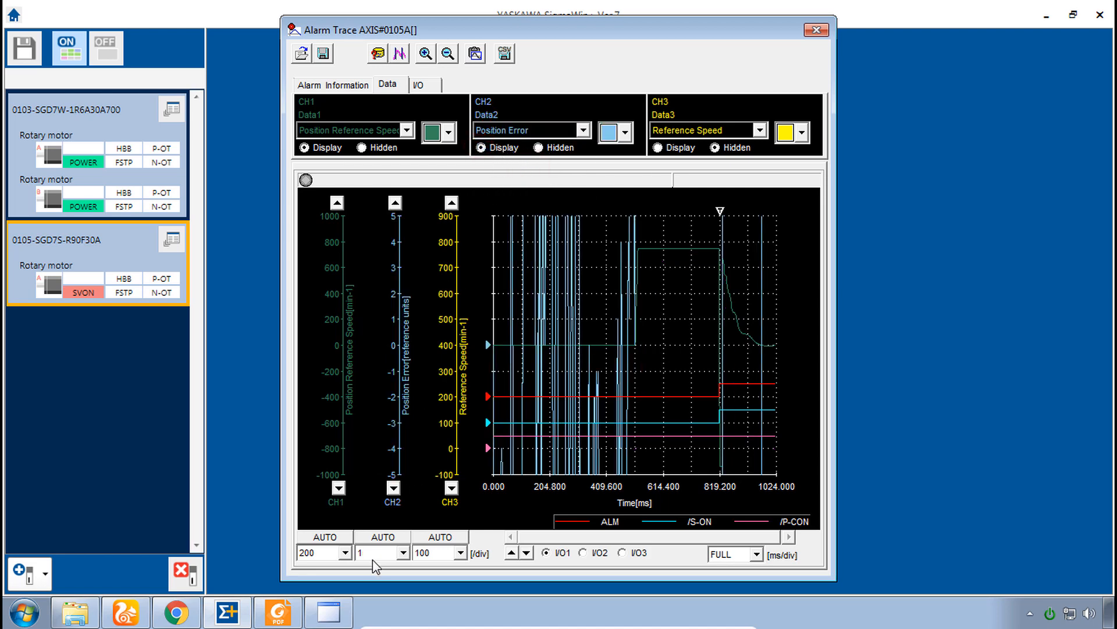
{"action": "left_click", "coordinate": [379, 537]}
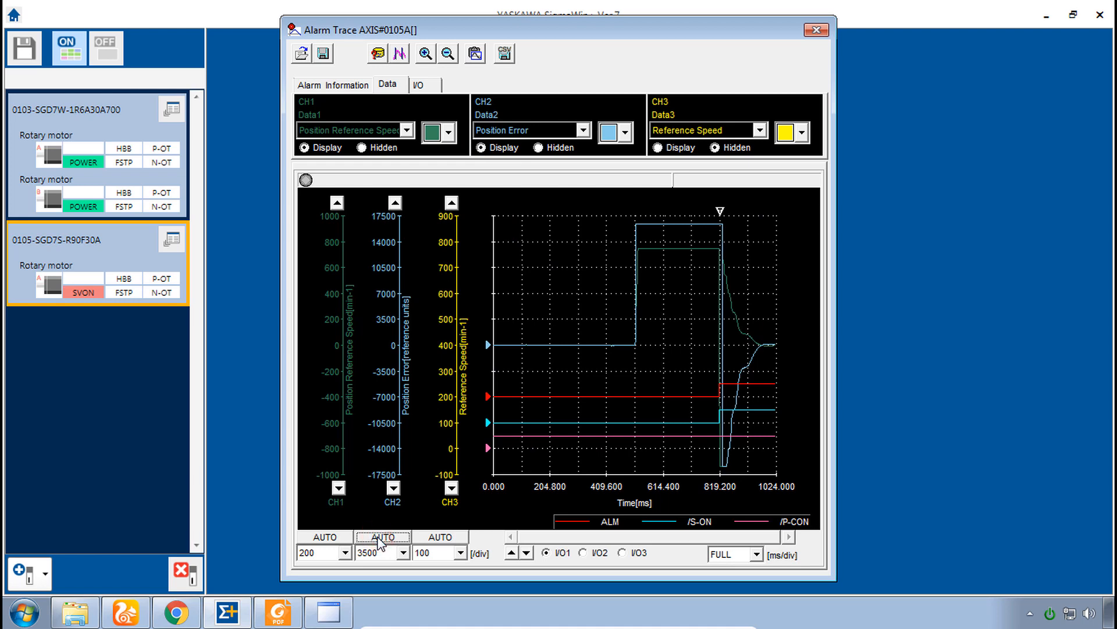
Step: Zoom the alarm trace in on the position error pulse and measure times with vertical cursors, moving cursor B to about 781 ms
{"action": "left_click", "coordinate": [425, 54]}
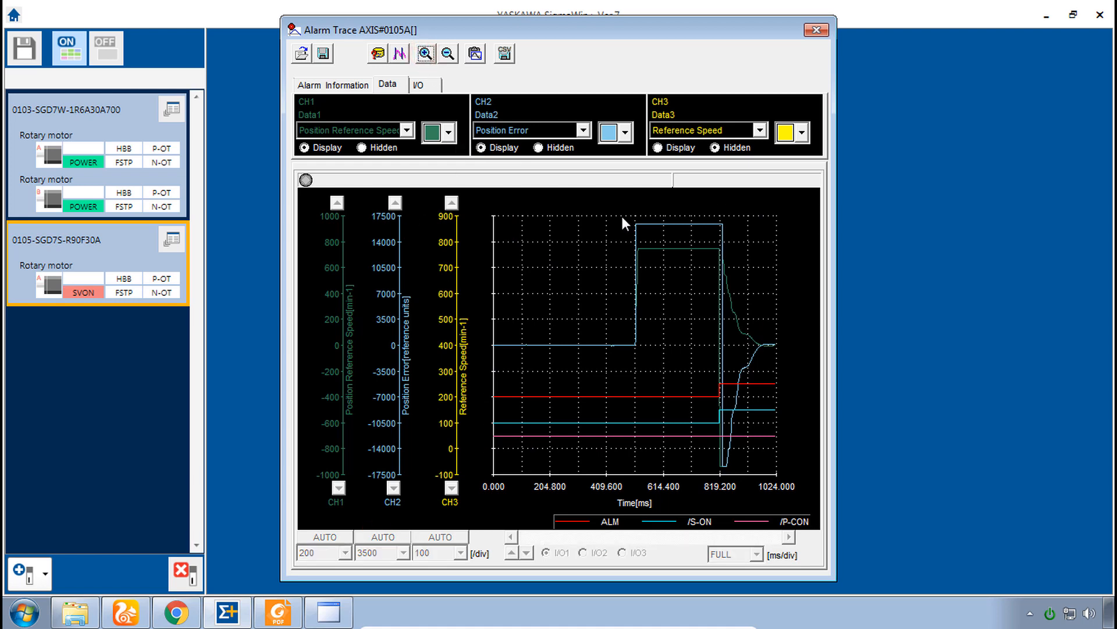
{"action": "left_click_drag", "start_coordinate": [622, 216], "coordinate": [749, 401]}
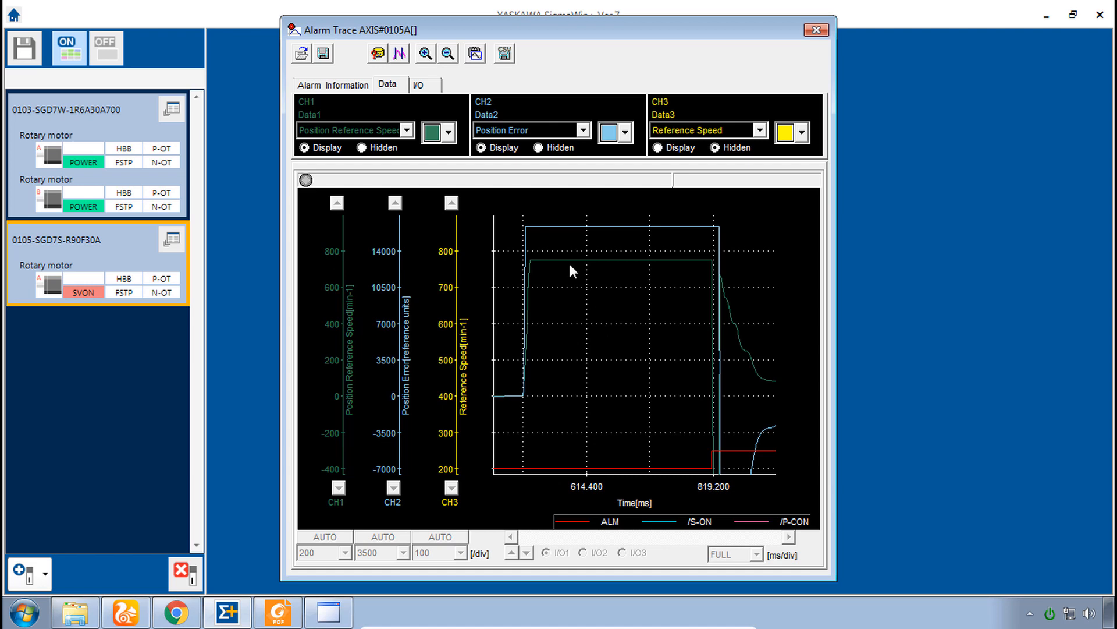
{"action": "left_click", "coordinate": [400, 54]}
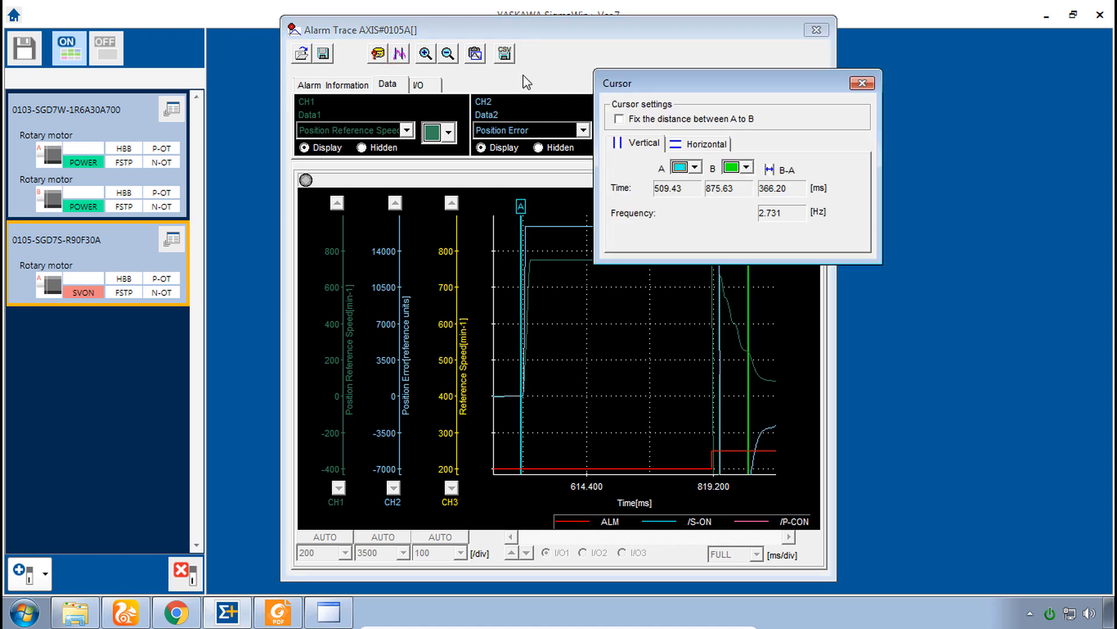
{"action": "mouse_move", "coordinate": [630, 87]}
{"action": "left_mouse_down"}
{"action": "mouse_move", "coordinate": [847, 86]}
{"action": "mouse_move", "coordinate": [845, 124]}
{"action": "left_mouse_up"}
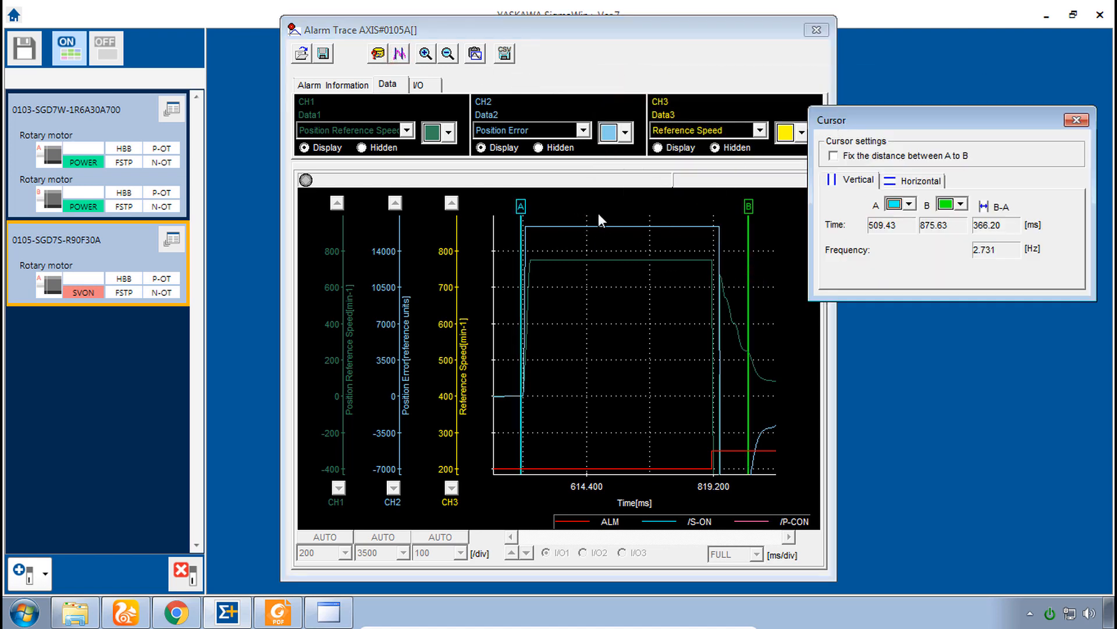
{"action": "left_click_drag", "start_coordinate": [749, 208], "coordinate": [690, 207]}
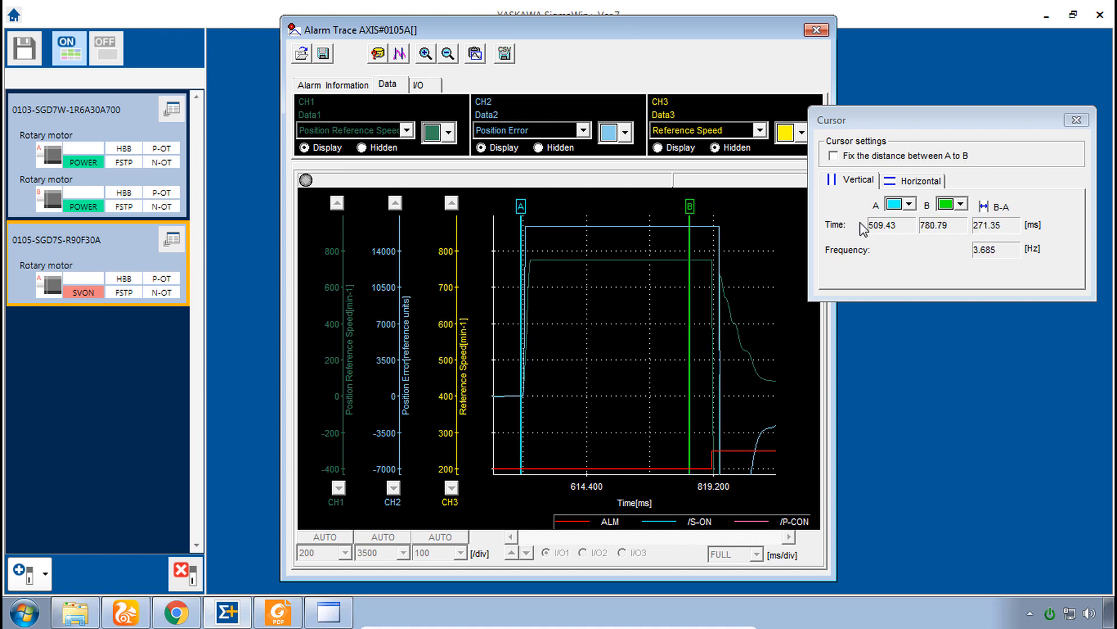
Step: Measure the trace levels with horizontal cursors, moving cursor A to about 678 on CH1, and close the cursor measurement
{"action": "left_click", "coordinate": [913, 180]}
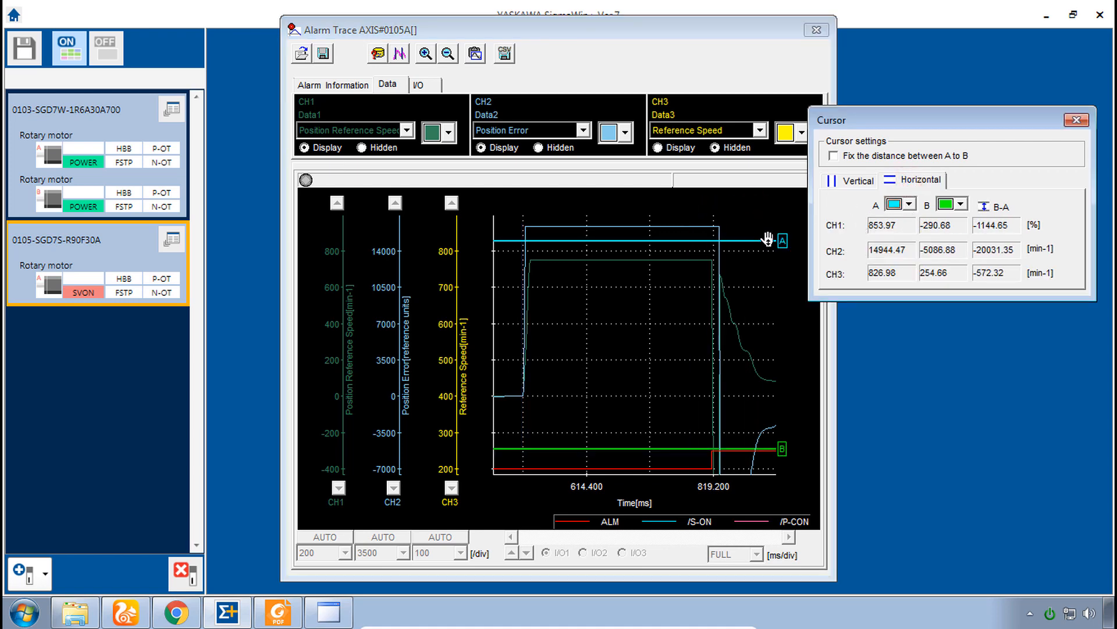
{"action": "left_click_drag", "start_coordinate": [768, 240], "coordinate": [762, 276]}
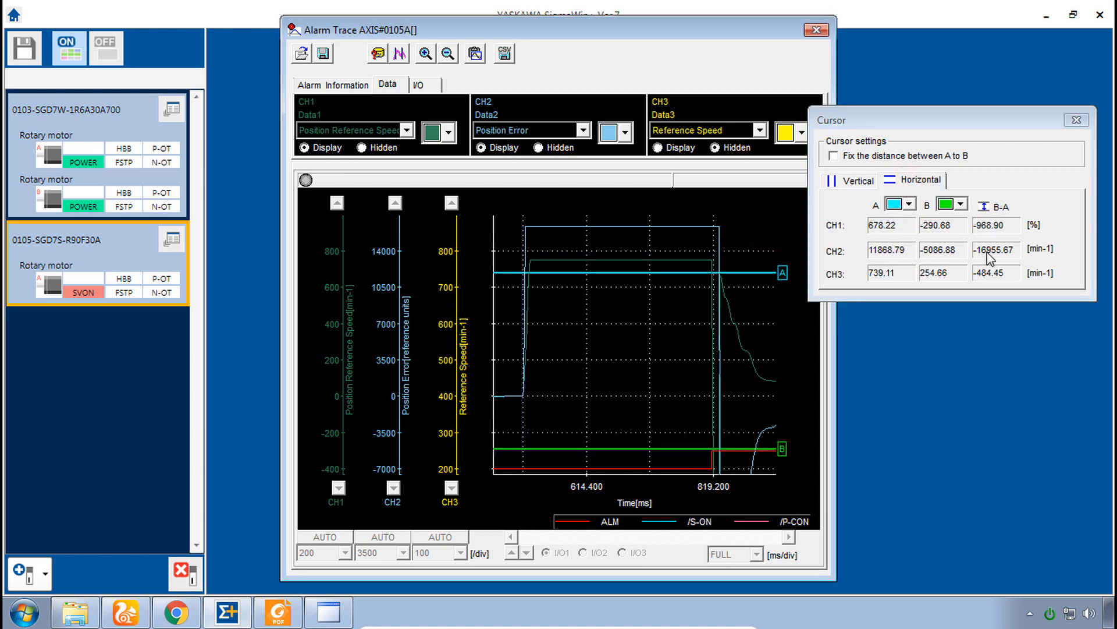
{"action": "left_click", "coordinate": [1076, 119]}
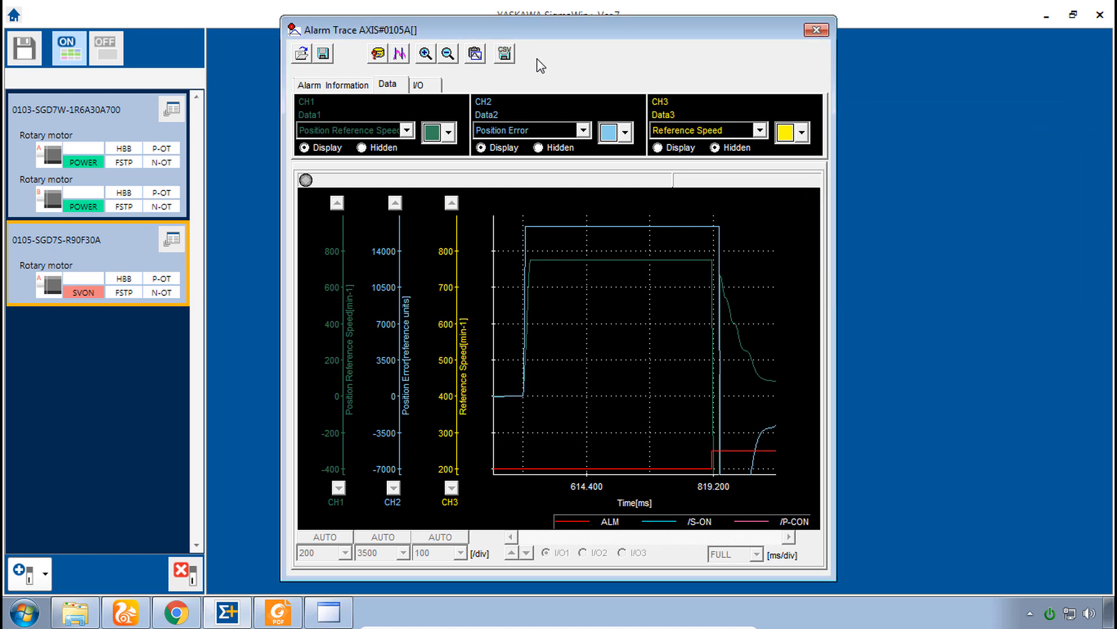
Step: Inspect the CSV export, clipboard copy and trace data save options for the alarm trace, cancelling each one
{"action": "left_click", "coordinate": [505, 53]}
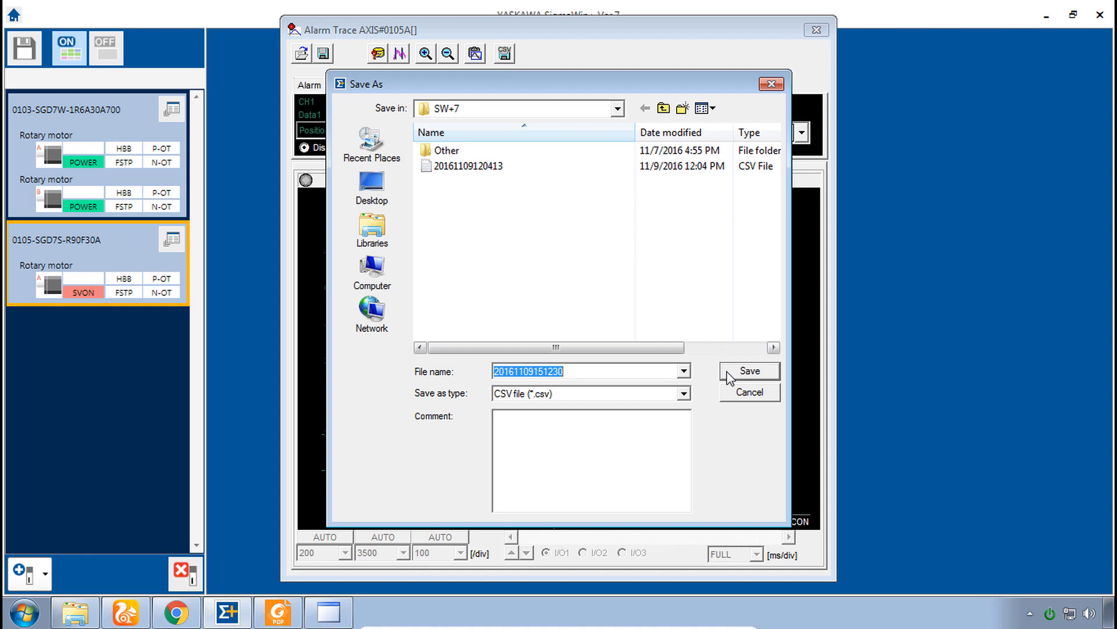
{"action": "left_click", "coordinate": [747, 393]}
{"action": "left_click", "coordinate": [475, 54]}
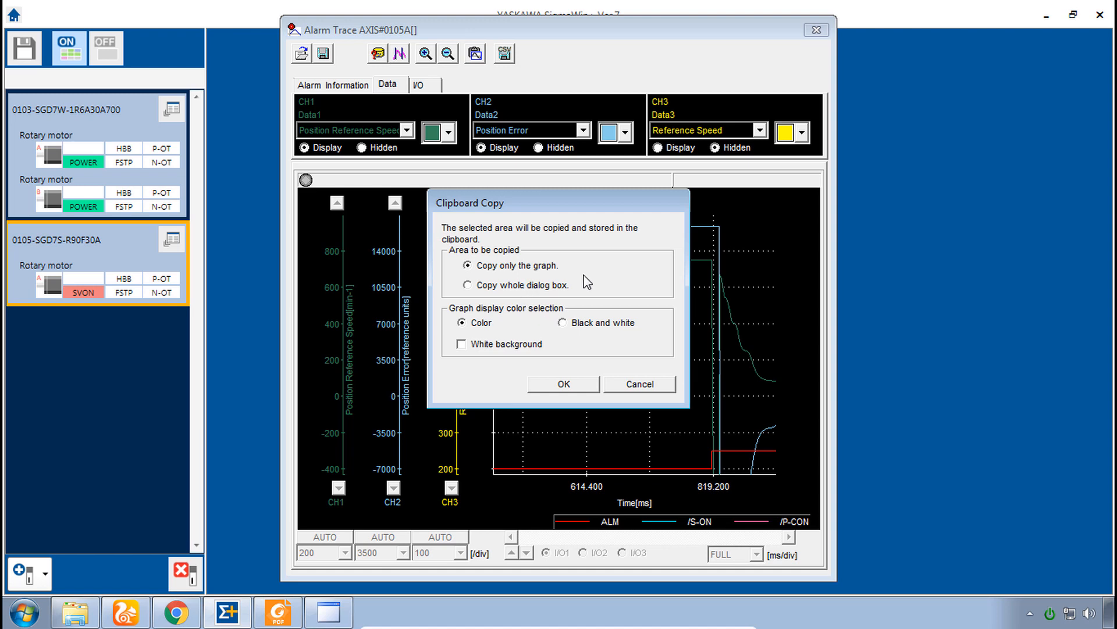
{"action": "left_click", "coordinate": [640, 384]}
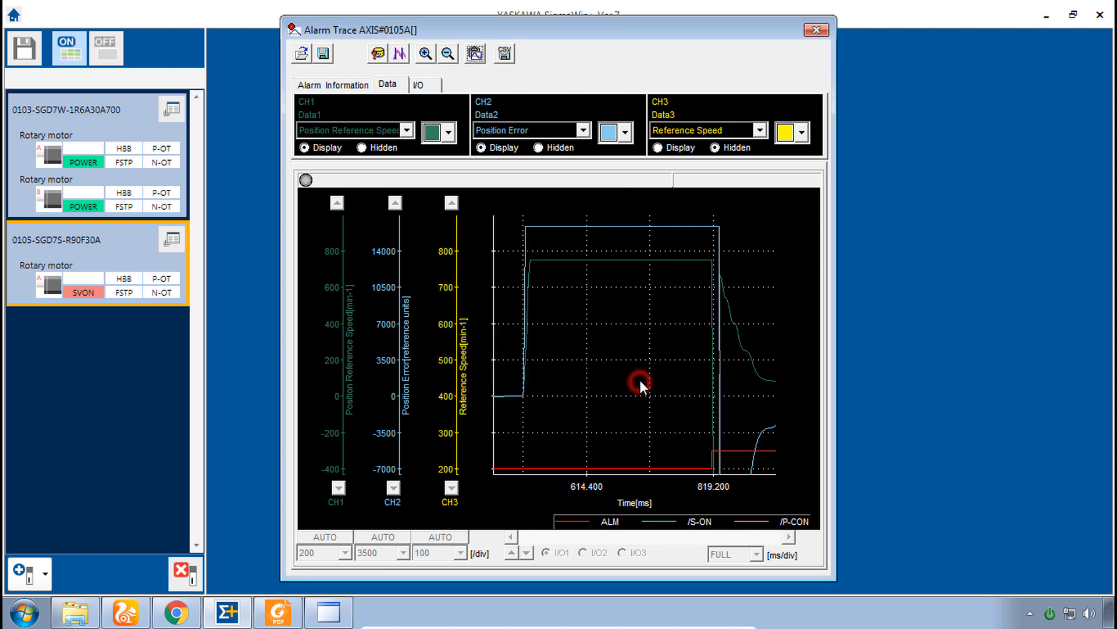
{"action": "left_click", "coordinate": [325, 56]}
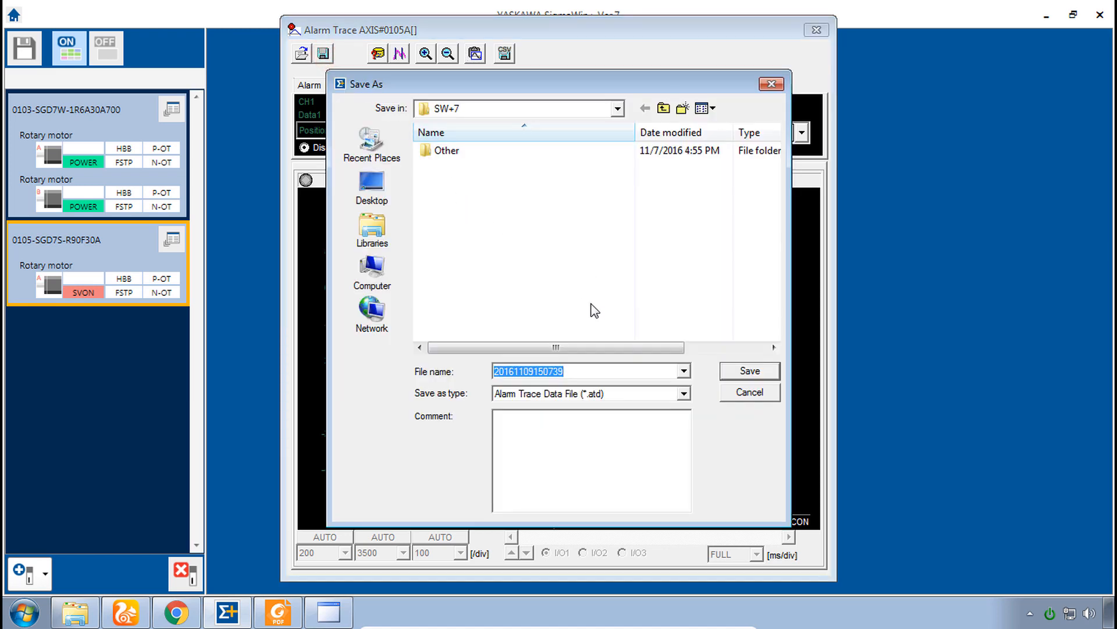
{"action": "left_click", "coordinate": [747, 393]}
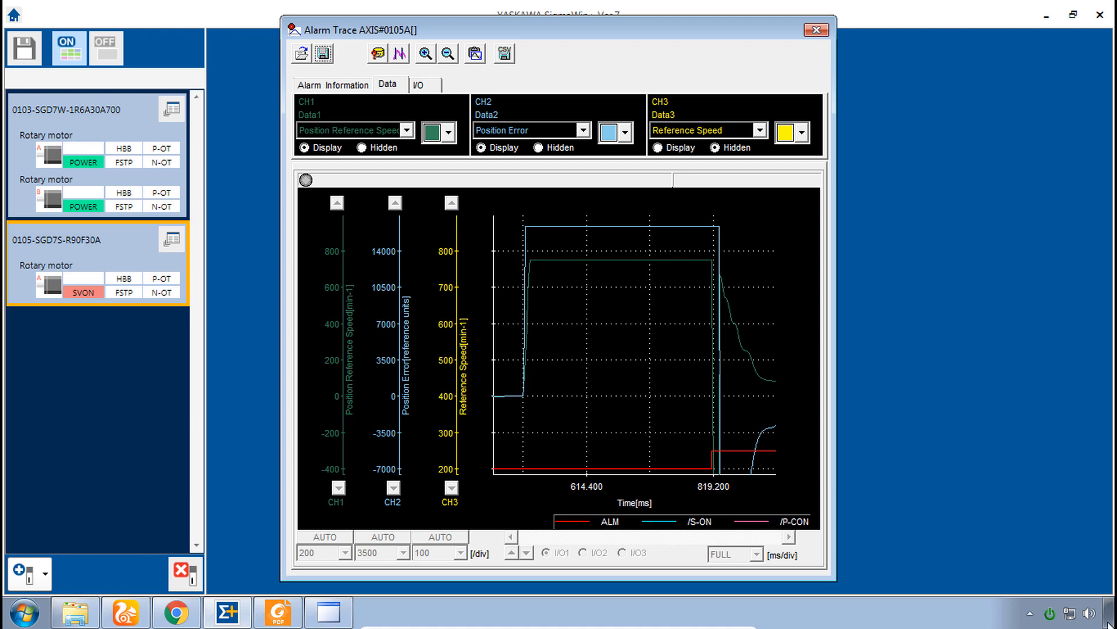
Step: Close the alarm trace without saving the graph, and clear the axis's alarm history together with its trace waveforms
{"action": "left_click", "coordinate": [816, 33]}
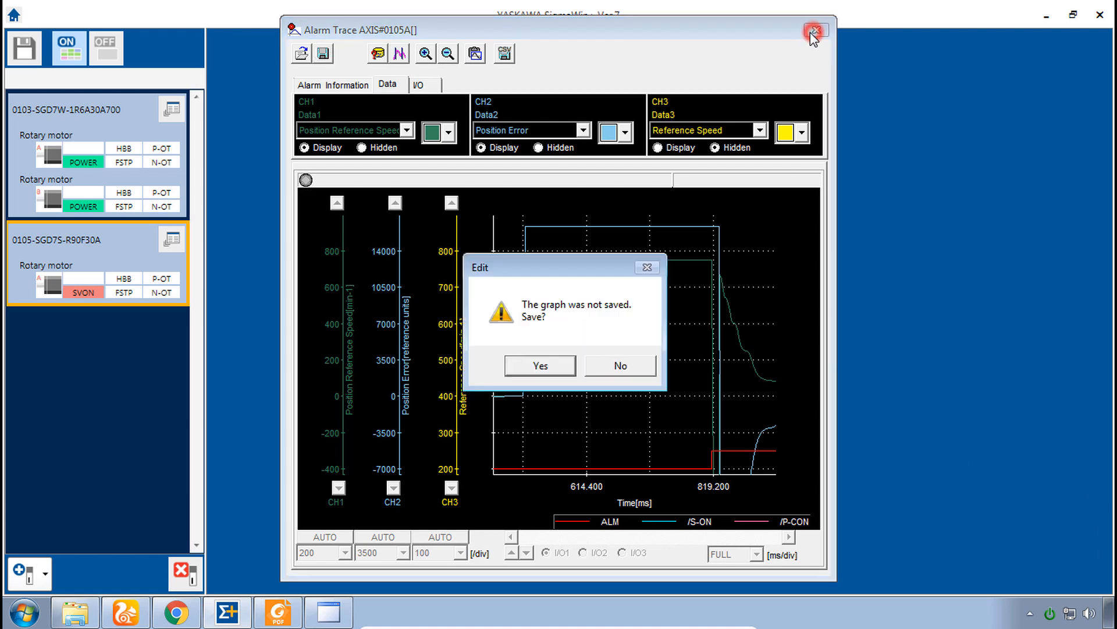
{"action": "left_click", "coordinate": [626, 365]}
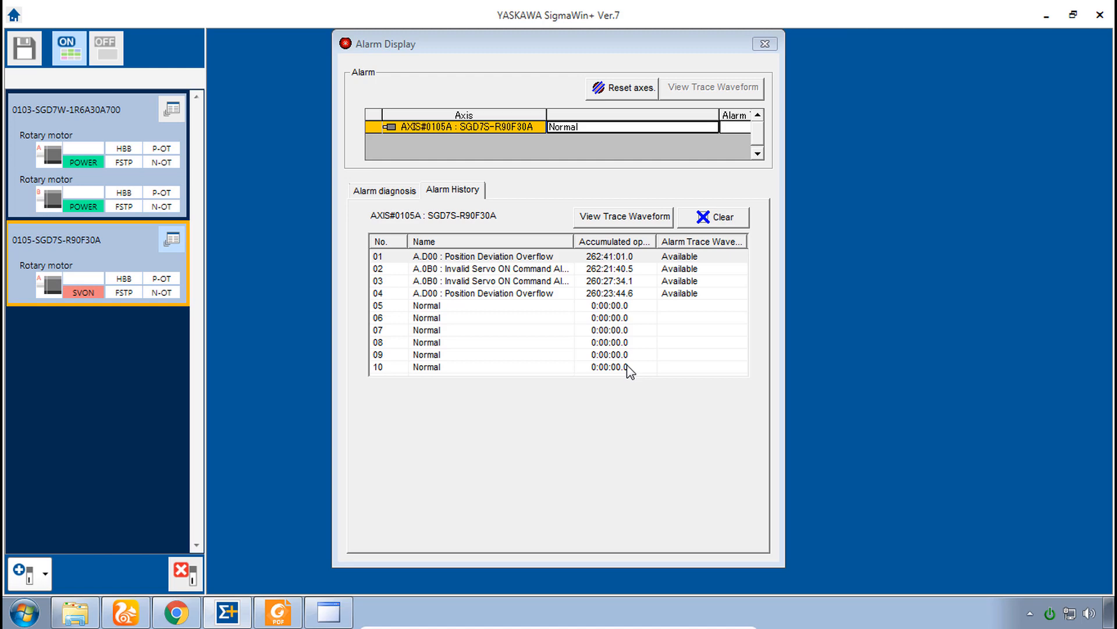
{"action": "left_click", "coordinate": [725, 218]}
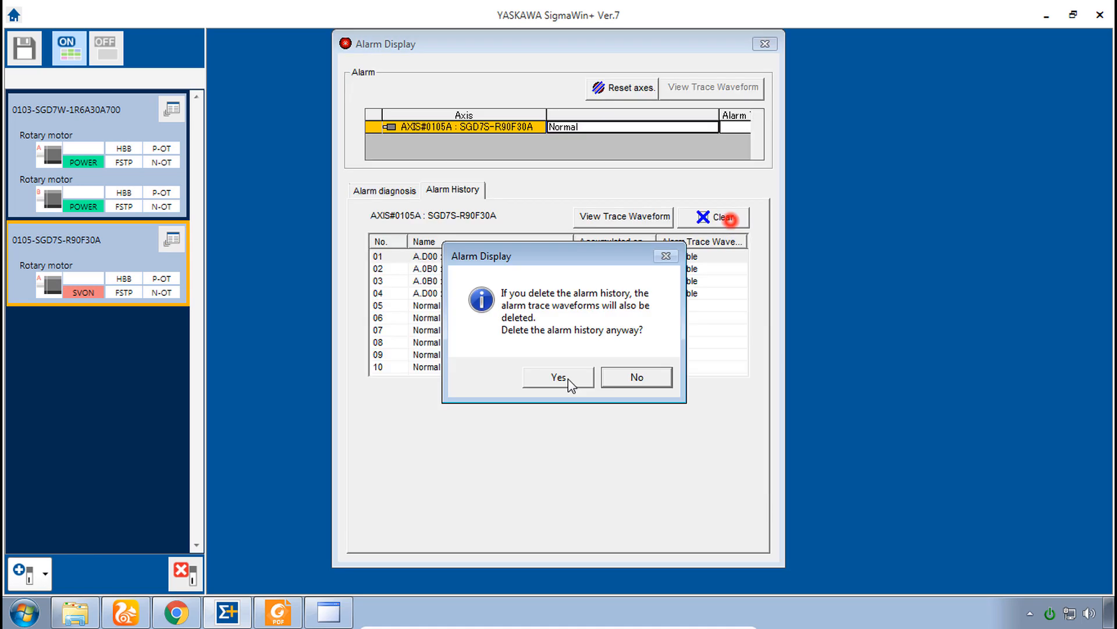
{"action": "left_click", "coordinate": [564, 376]}
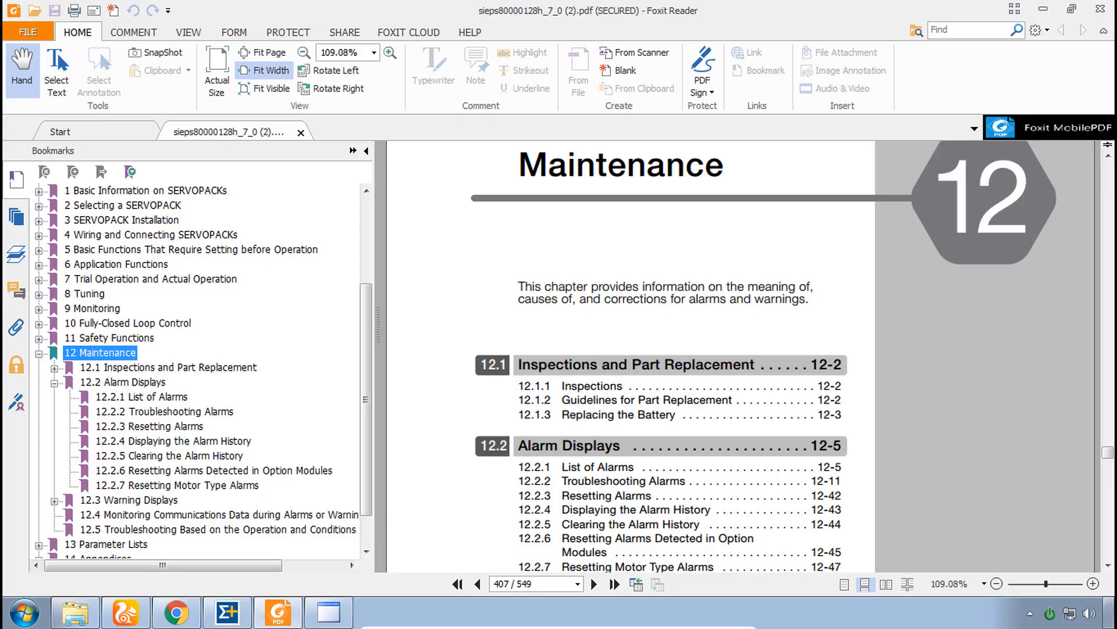
Step: Switch to the servo manual in Foxit Reader and look through the contents of the Maintenance chapter
{"action": "scroll", "coordinate": [884, 302], "scroll_direction": "down", "scroll_amount": 3}
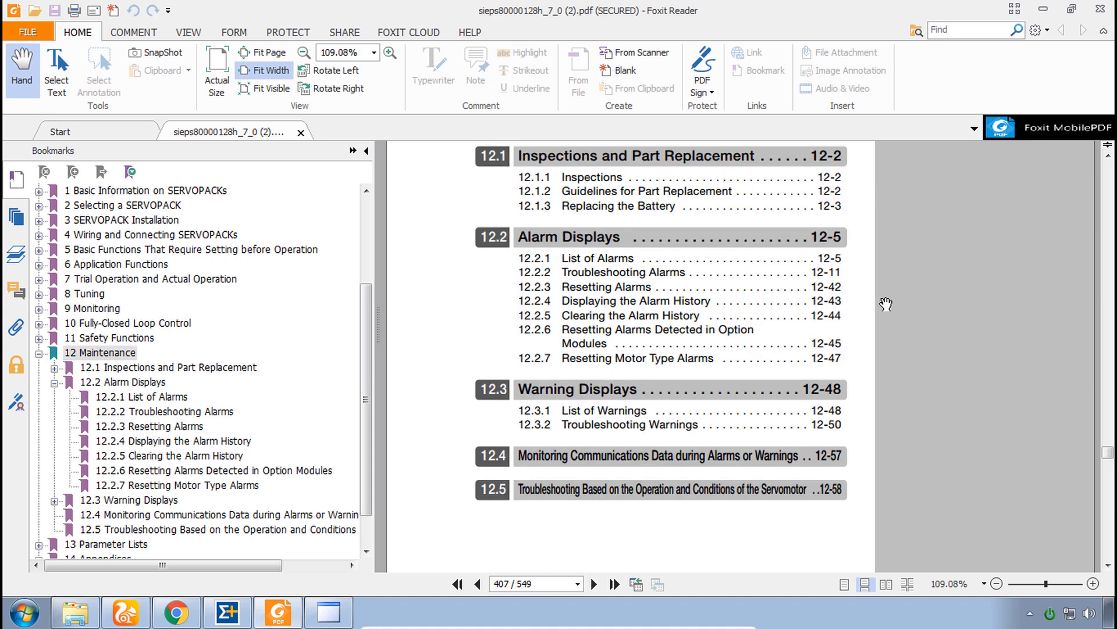
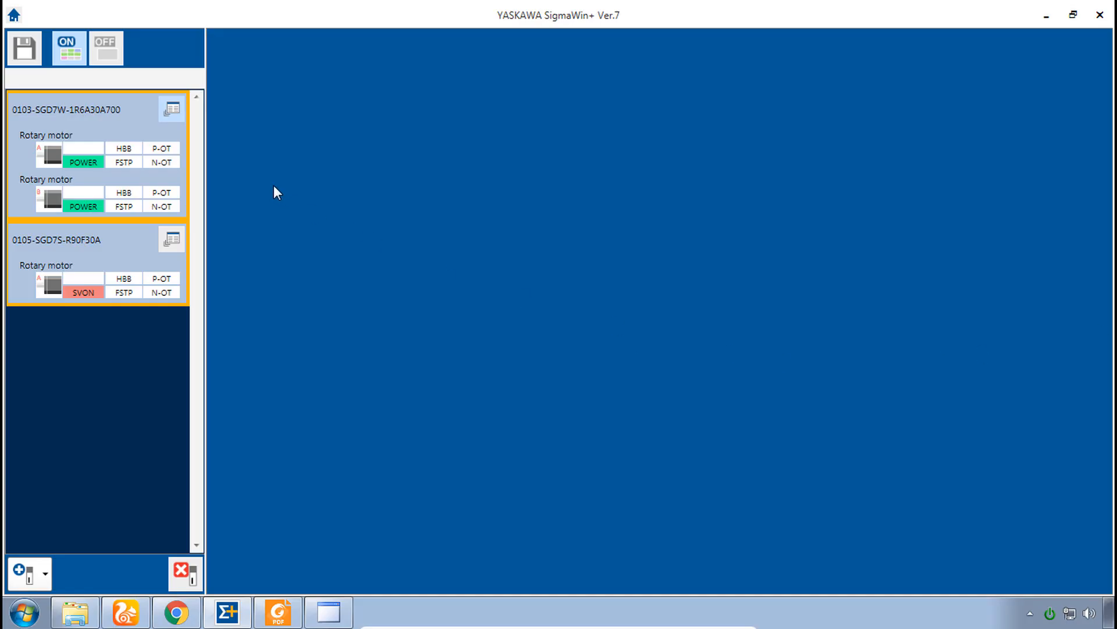
Step: Open the product information of 0103-SGD7W-1R6A30A700 and examine its servopack, motor and encoder details through to the remarks
{"action": "left_click", "coordinate": [173, 109]}
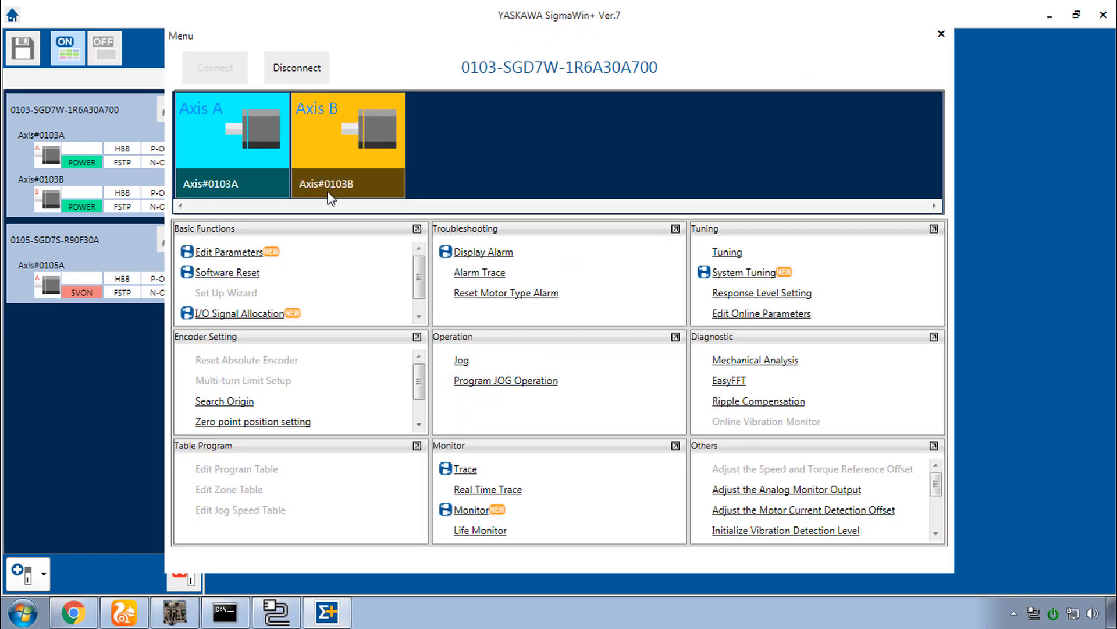
{"action": "left_click_drag", "start_coordinate": [416, 271], "coordinate": [421, 290]}
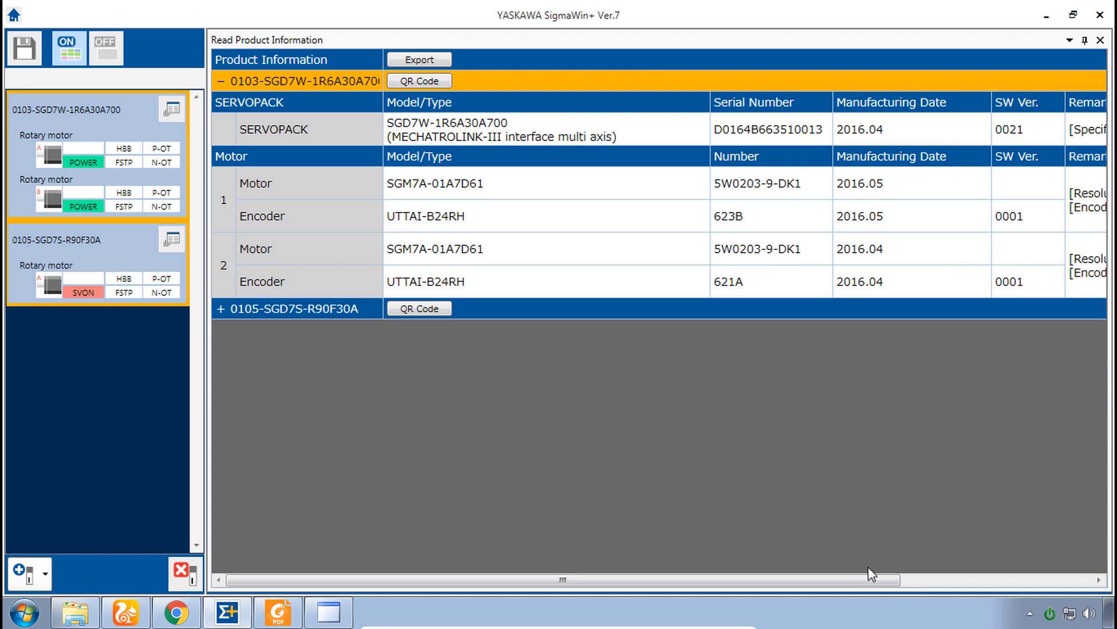
{"action": "left_click_drag", "start_coordinate": [831, 580], "coordinate": [1009, 580]}
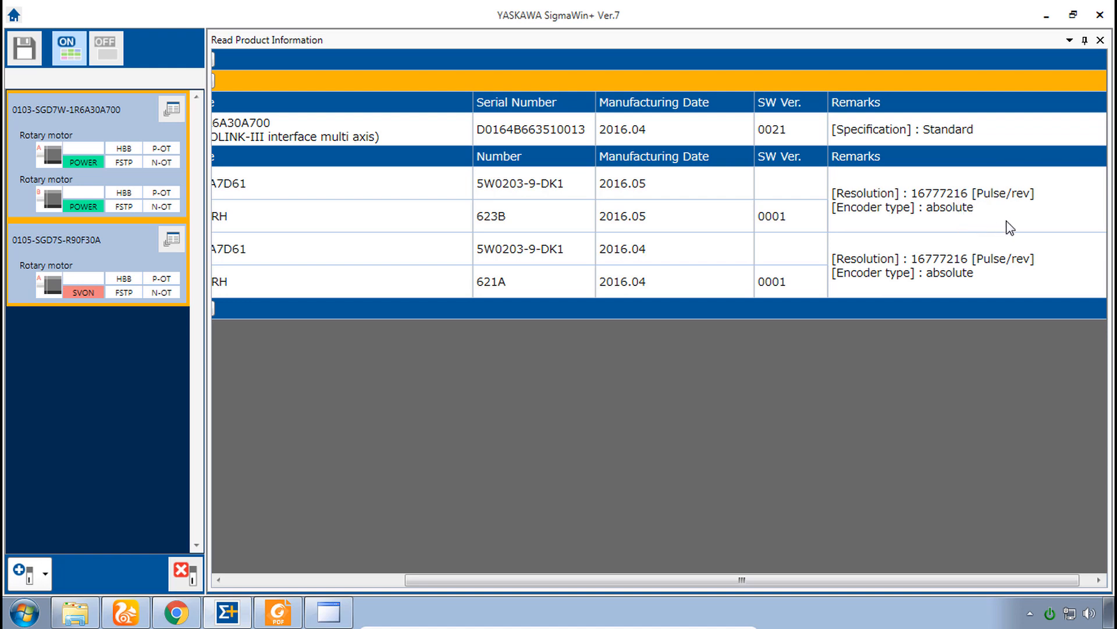
Step: Read the product information of 0105-SGD7S-R90F30A, expand the 0103 servopack's details alongside it, and close the product information
{"action": "left_click", "coordinate": [173, 241]}
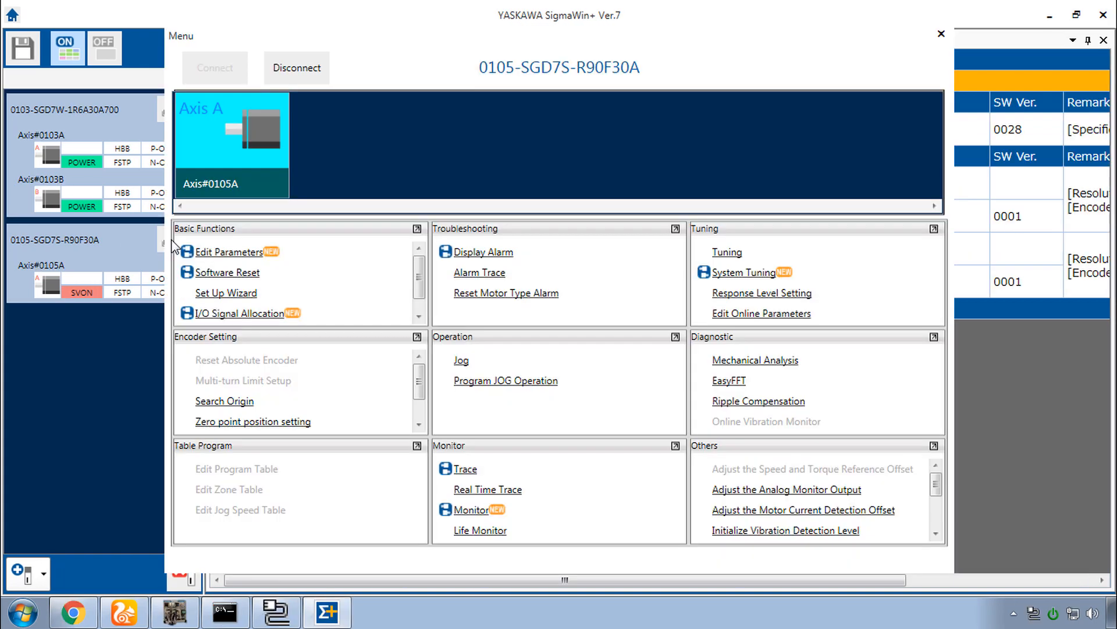
{"action": "left_click", "coordinate": [418, 316]}
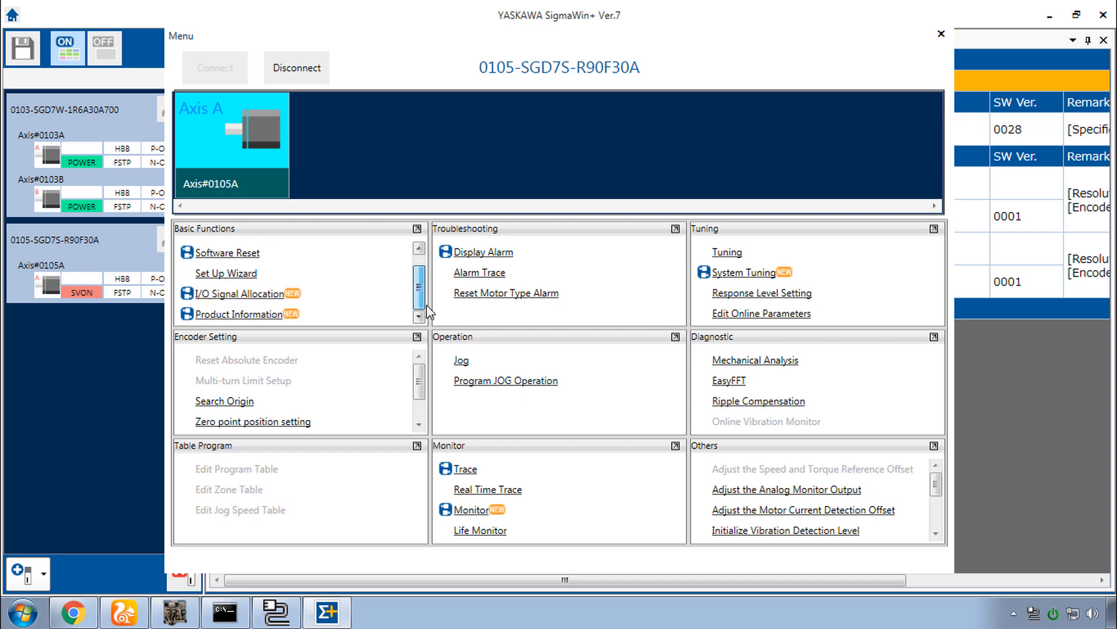
{"action": "left_click", "coordinate": [283, 315]}
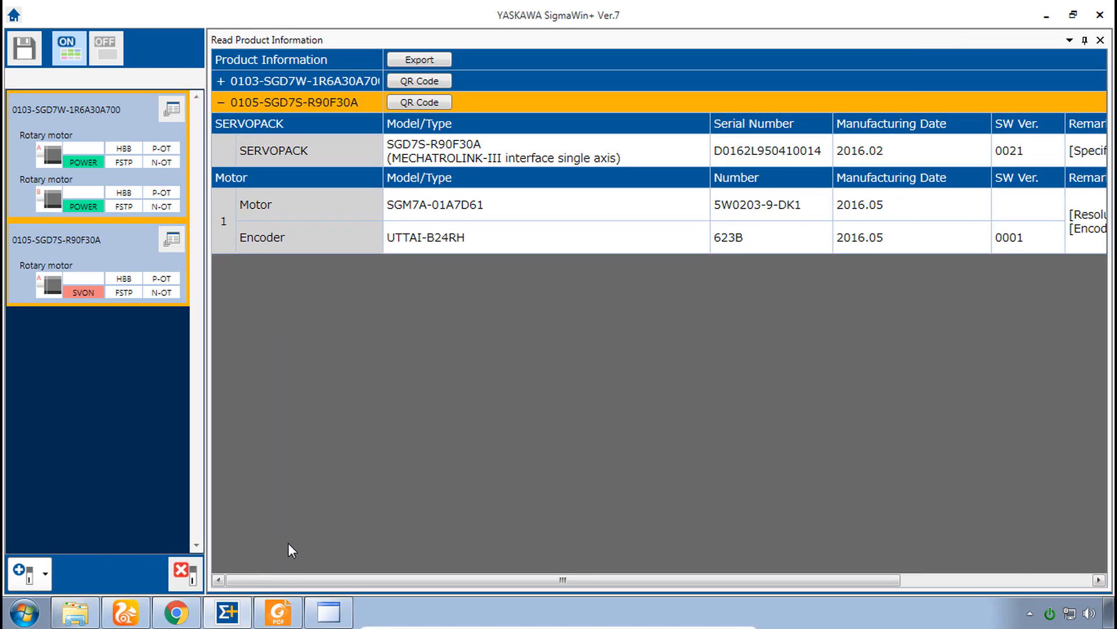
{"action": "left_click", "coordinate": [220, 81]}
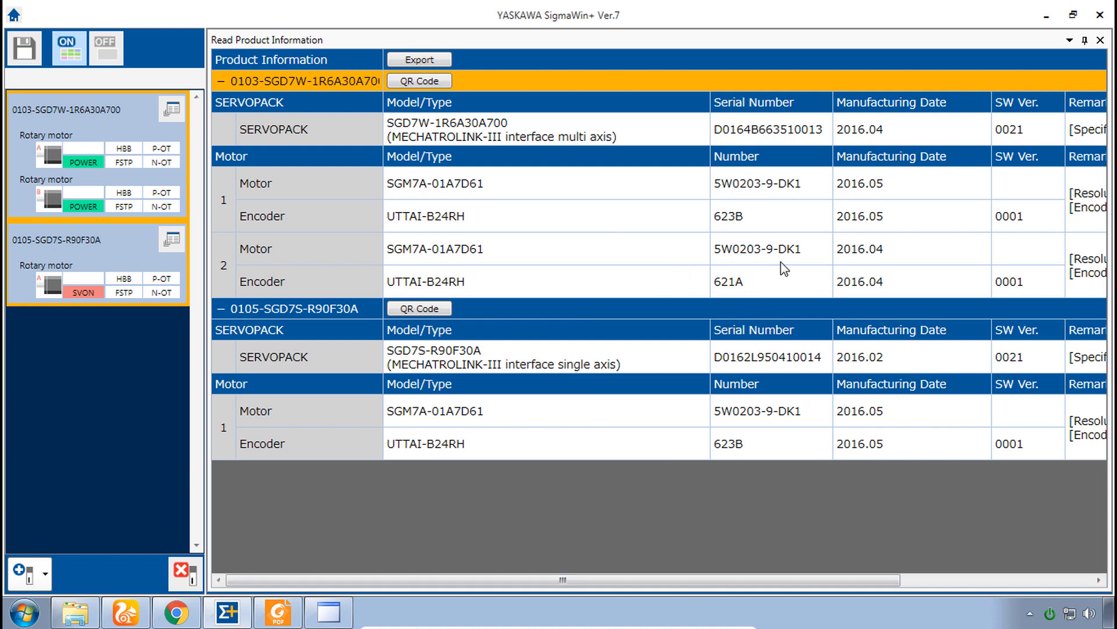
{"action": "left_click", "coordinate": [1100, 40]}
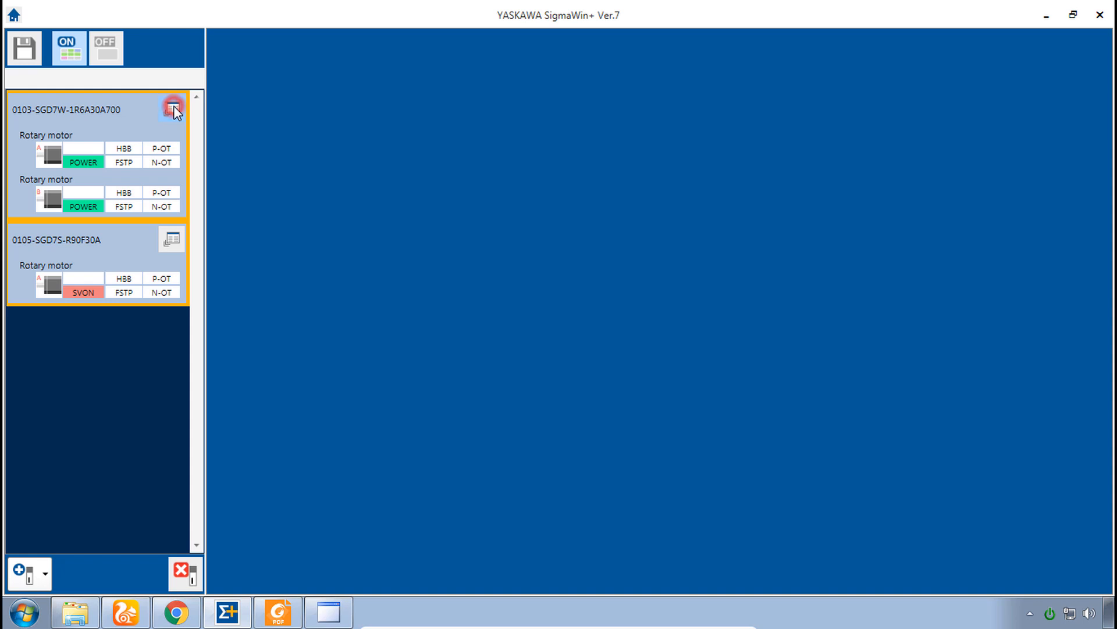
Step: Open the Monitor for 0103-SGD7W-1R6A30A700 and check its I/O signals before returning to the status items
{"action": "left_click", "coordinate": [173, 109]}
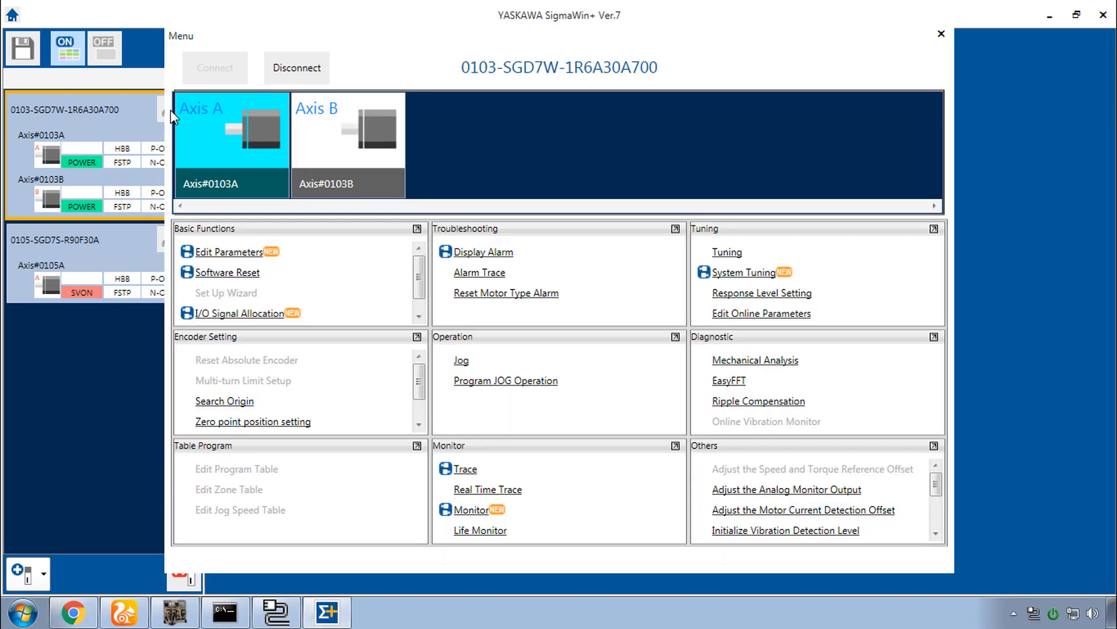
{"action": "left_click", "coordinate": [476, 509]}
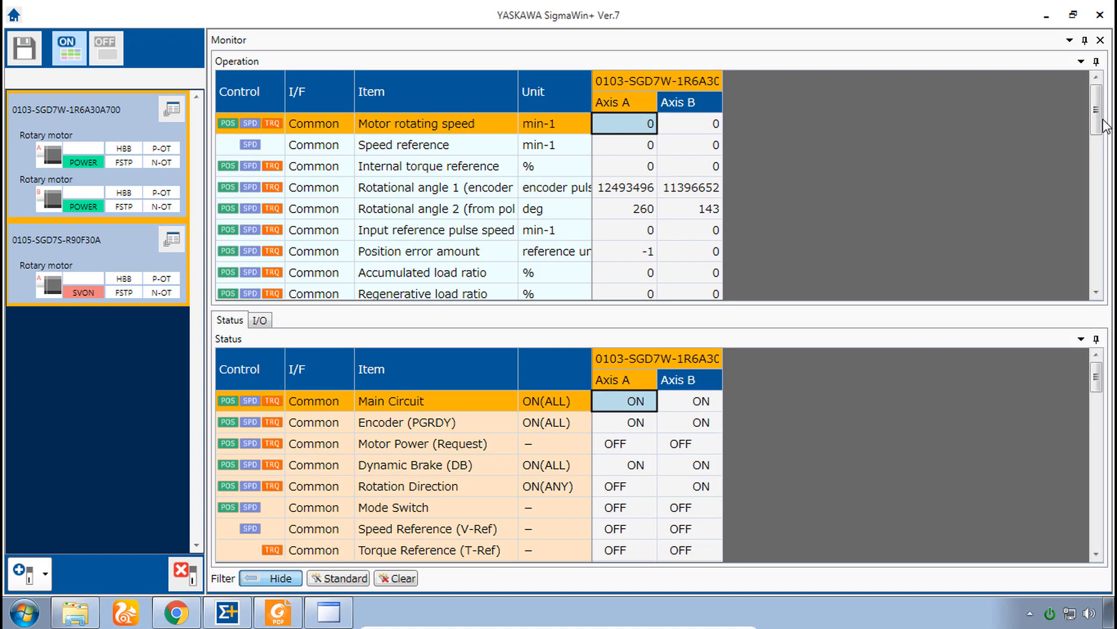
{"action": "mouse_move", "coordinate": [1096, 120]}
{"action": "left_mouse_down"}
{"action": "mouse_move", "coordinate": [1084, 216]}
{"action": "mouse_move", "coordinate": [1078, 113]}
{"action": "left_mouse_up"}
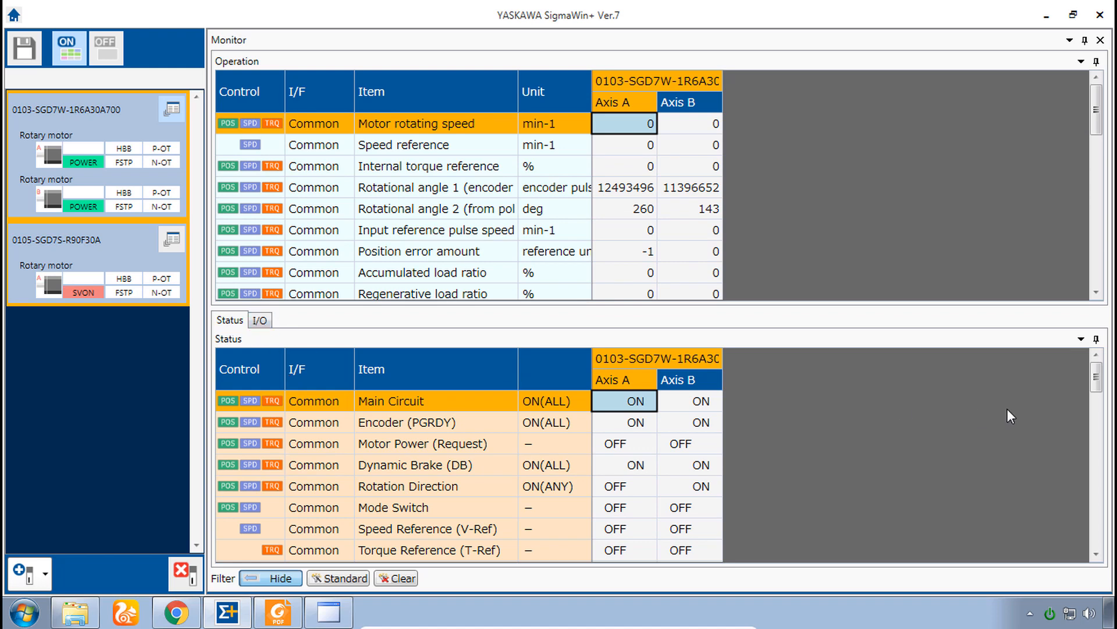
{"action": "left_click", "coordinate": [261, 320]}
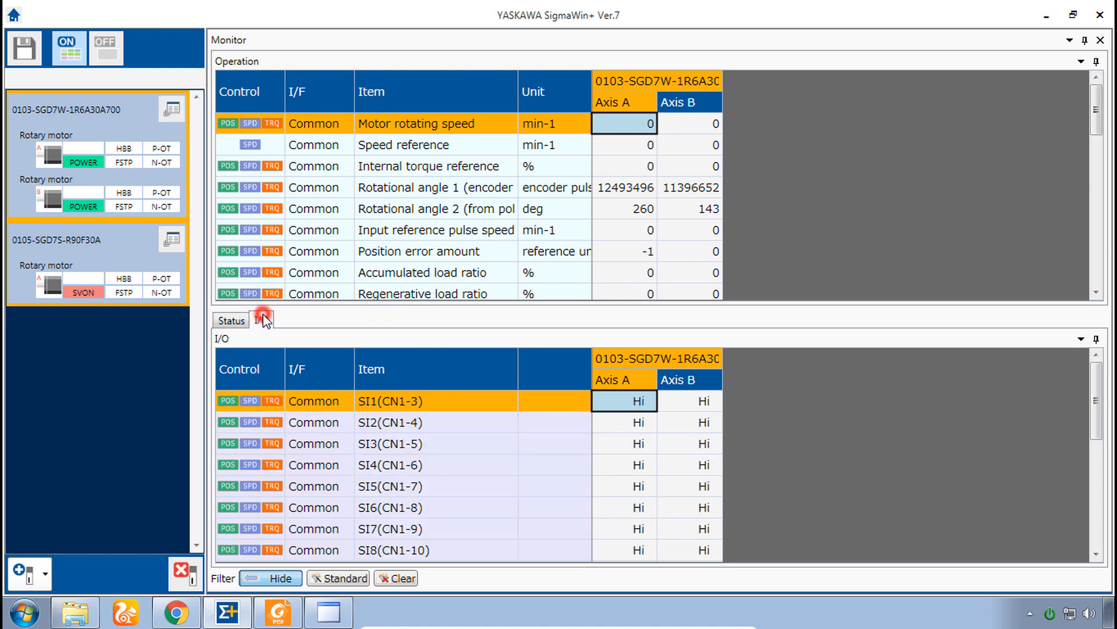
{"action": "left_click", "coordinate": [231, 321]}
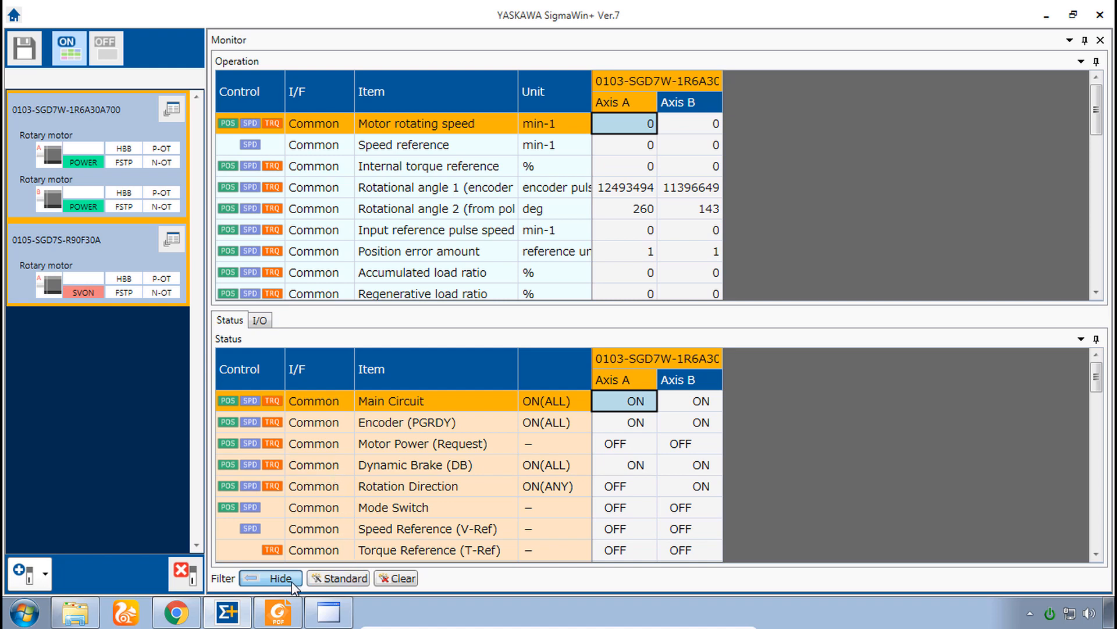
Step: Hide and restore the Control and I/F filter columns in the monitor, and apply the Standard filter to its items
{"action": "mouse_move", "coordinate": [249, 107]}
{"action": "left_click", "coordinate": [278, 579]}
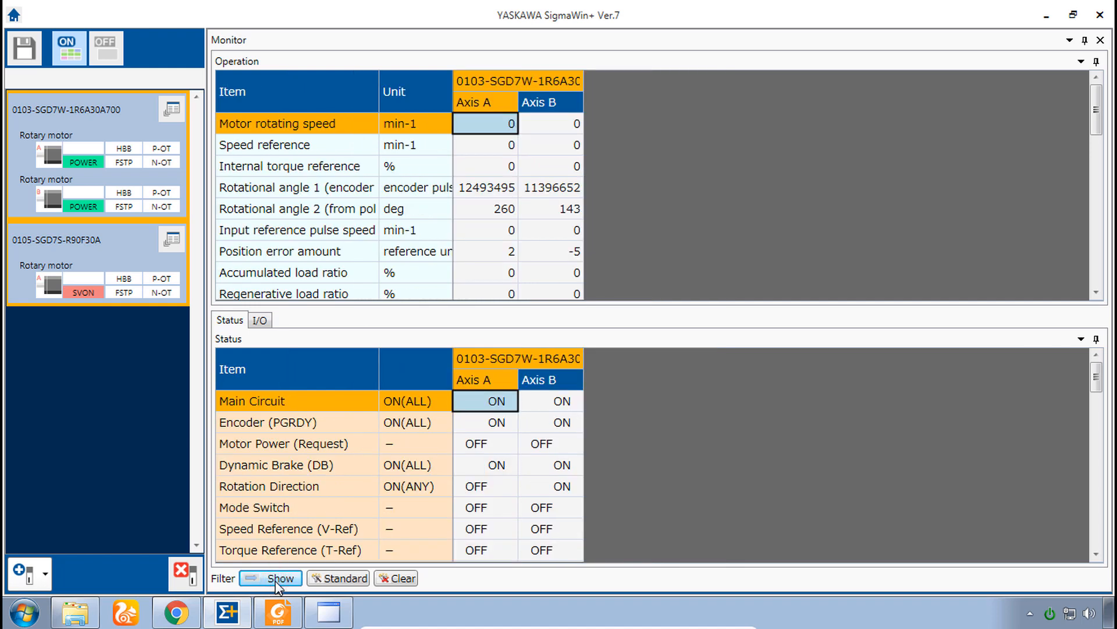
{"action": "left_click", "coordinate": [277, 581]}
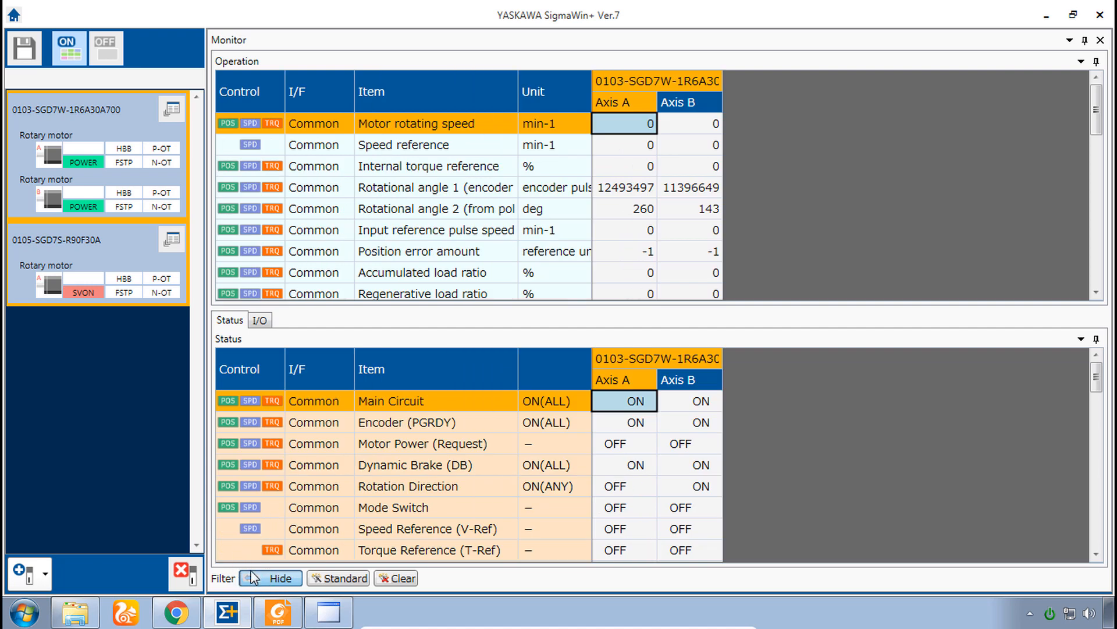
{"action": "left_click", "coordinate": [359, 577]}
{"action": "left_click", "coordinate": [643, 372]}
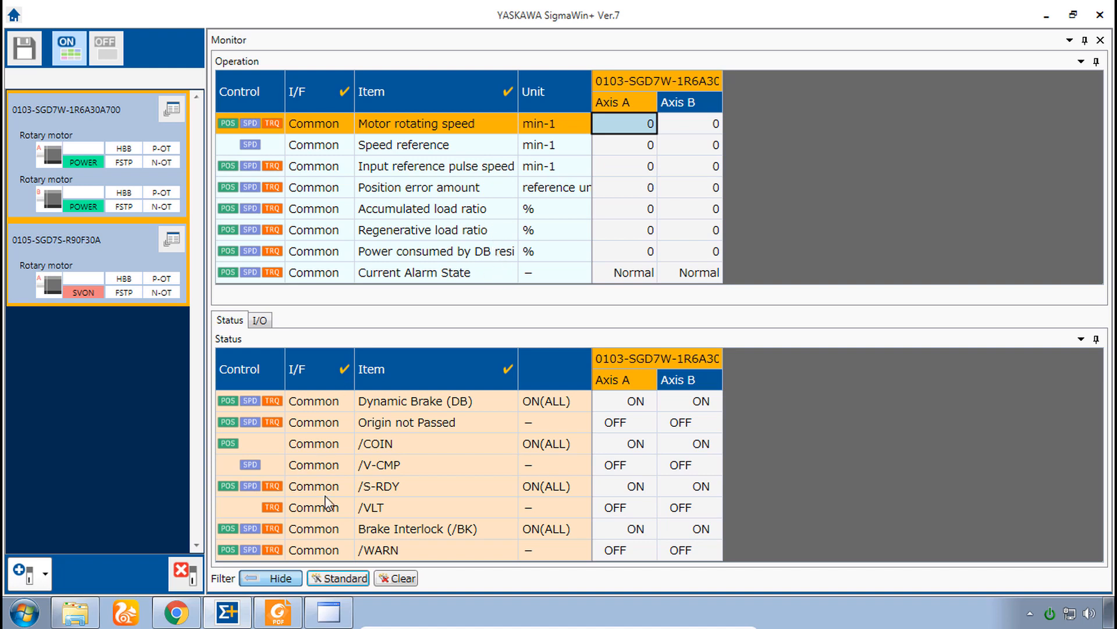
Step: Check the I/O signals beside the status items, and clear the monitor filter to display all monitor items
{"action": "left_click", "coordinate": [260, 319]}
{"action": "left_click", "coordinate": [219, 322]}
{"action": "left_click", "coordinate": [393, 578]}
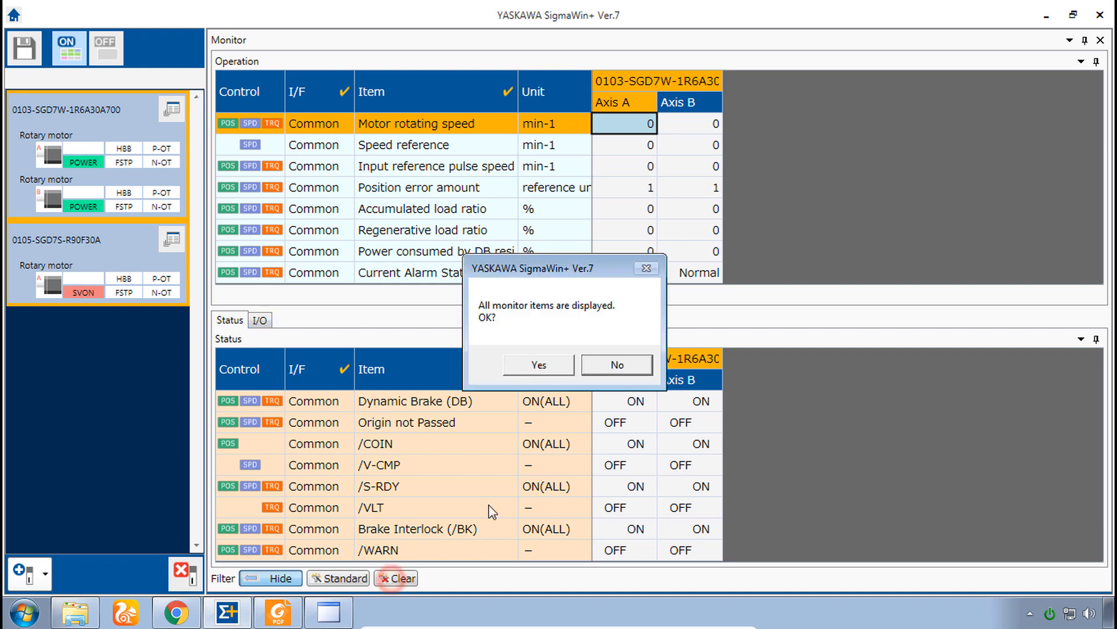
{"action": "left_click", "coordinate": [547, 364]}
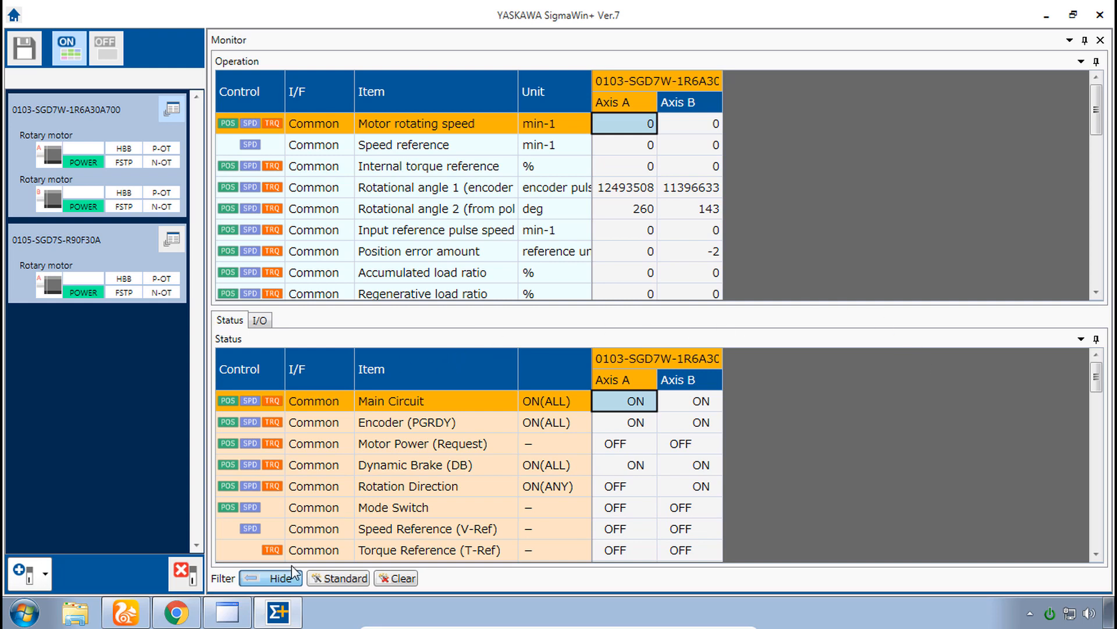
Step: Switch to Yaskawa Remote IO, turn the X-axis servo on, start and stop a positive jog at speed 10, and return to SigmaWin+
{"action": "left_click", "coordinate": [232, 615]}
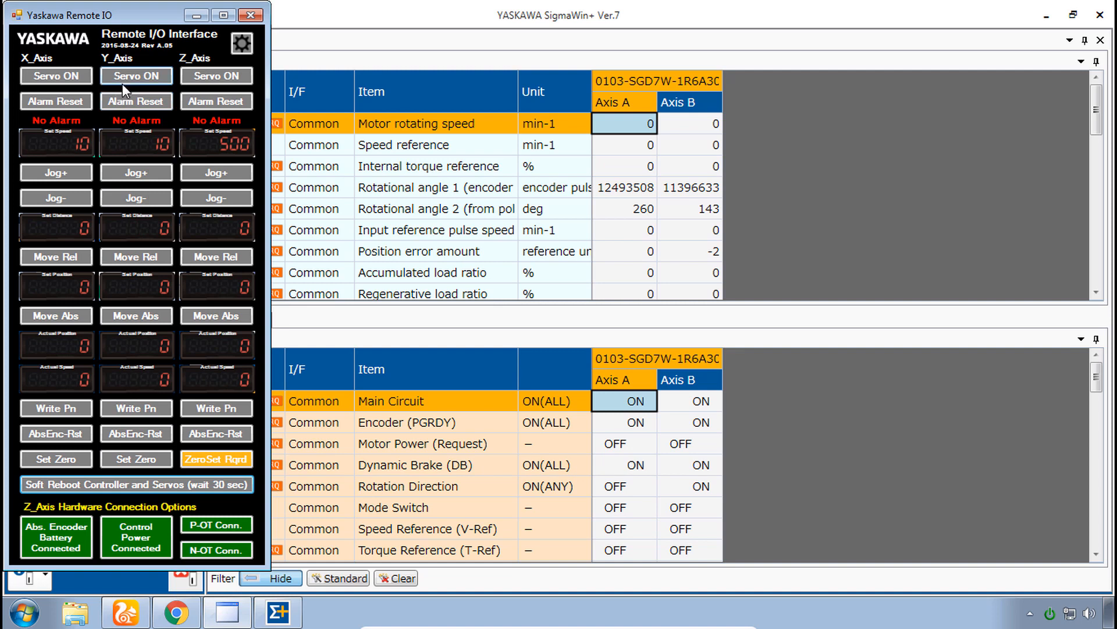
{"action": "left_click", "coordinate": [66, 74]}
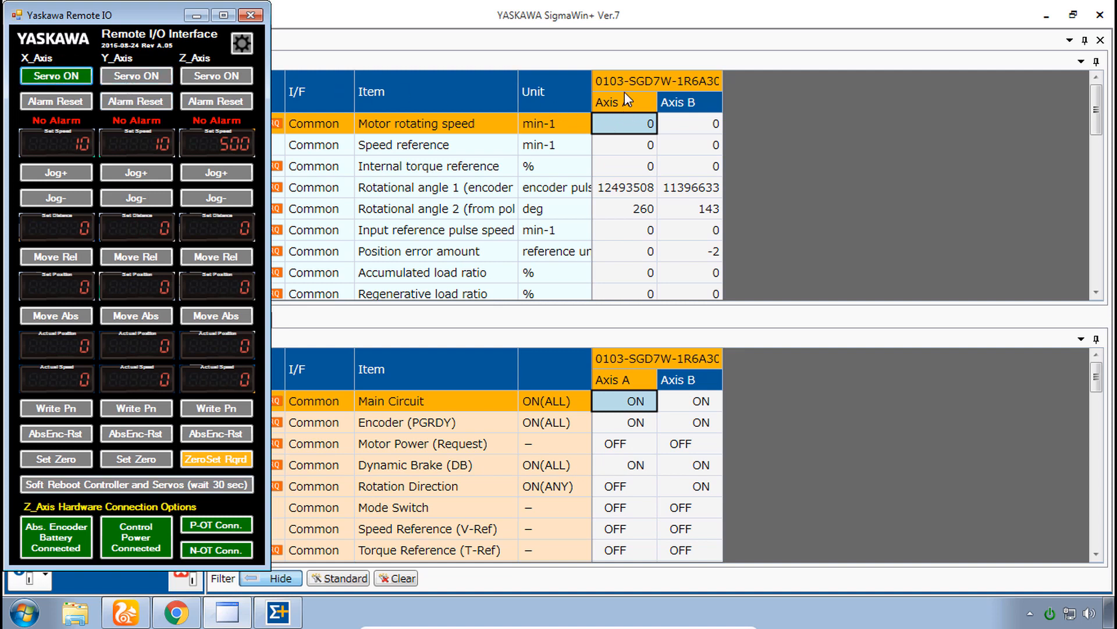
{"action": "left_click", "coordinate": [53, 173]}
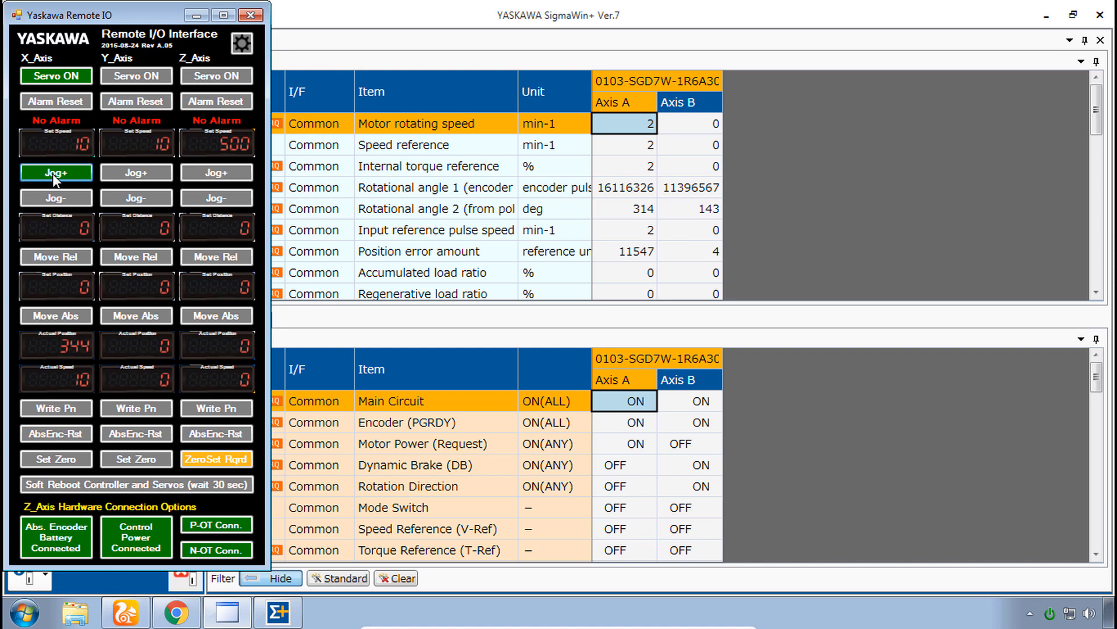
{"action": "left_click", "coordinate": [53, 174]}
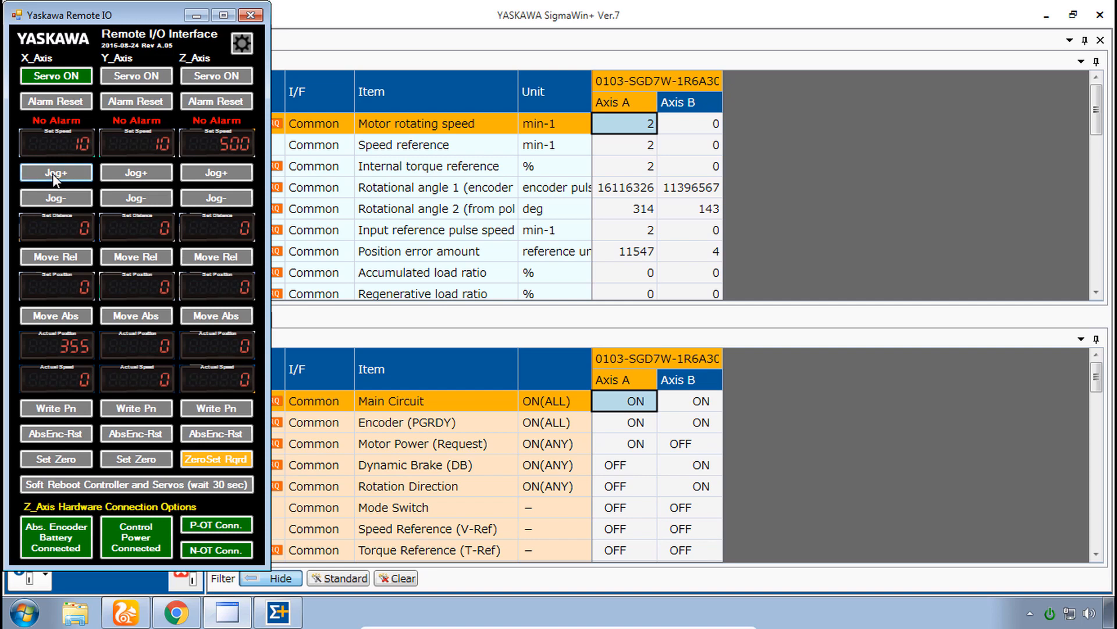
{"action": "left_click", "coordinate": [930, 89]}
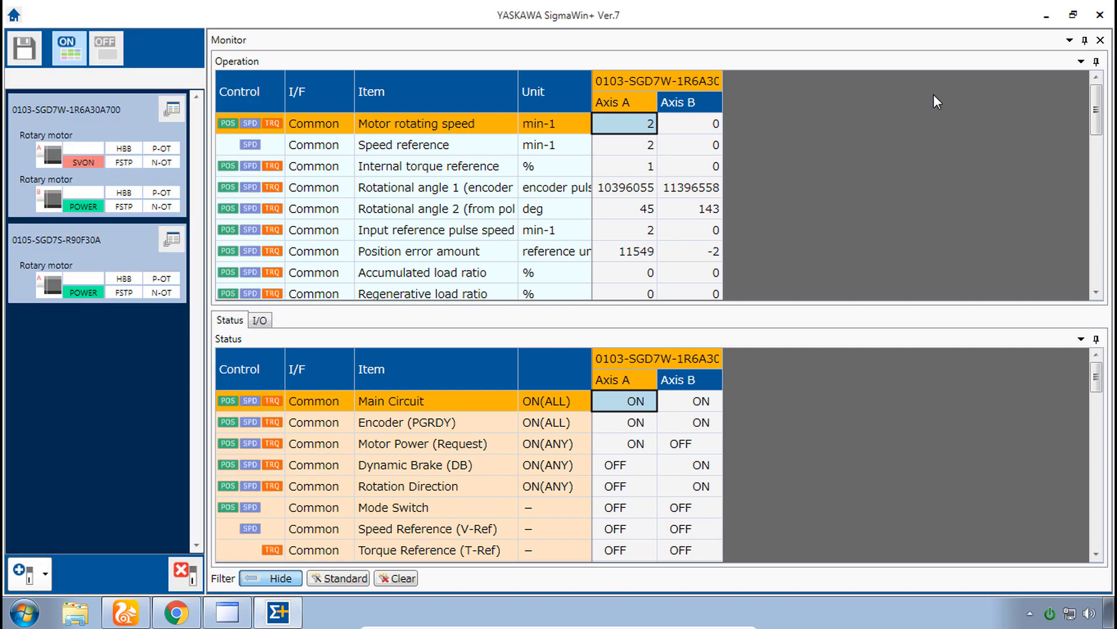
Step: Close the current Monitor, open the Monitor for 0105-SGD7S-R90F30A, and display its I/O signals
{"action": "left_click", "coordinate": [1101, 41]}
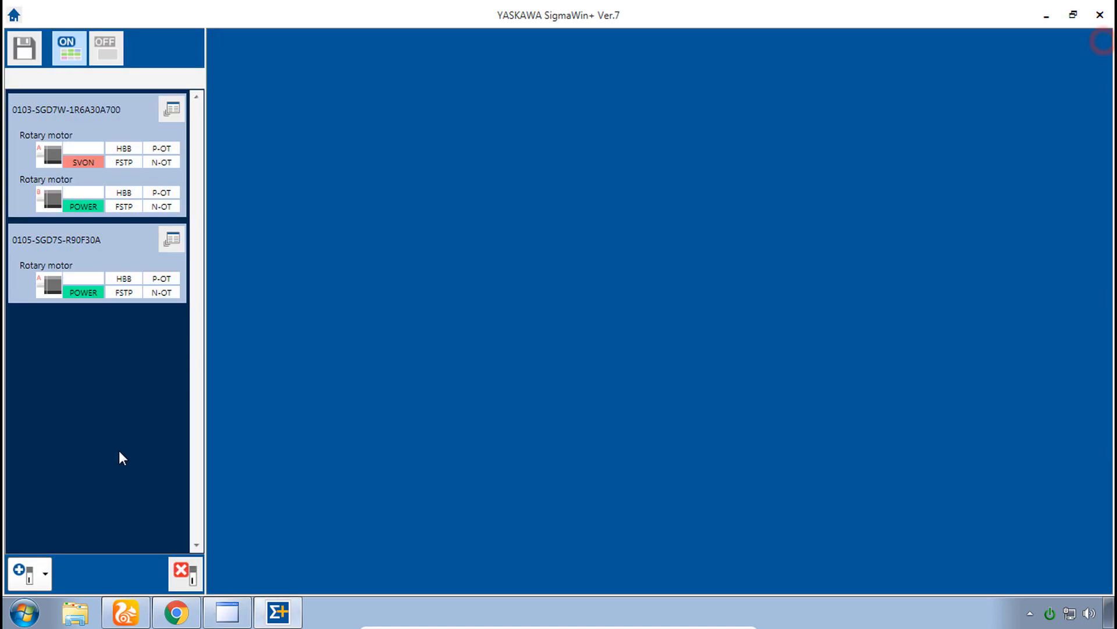
{"action": "left_click", "coordinate": [172, 240]}
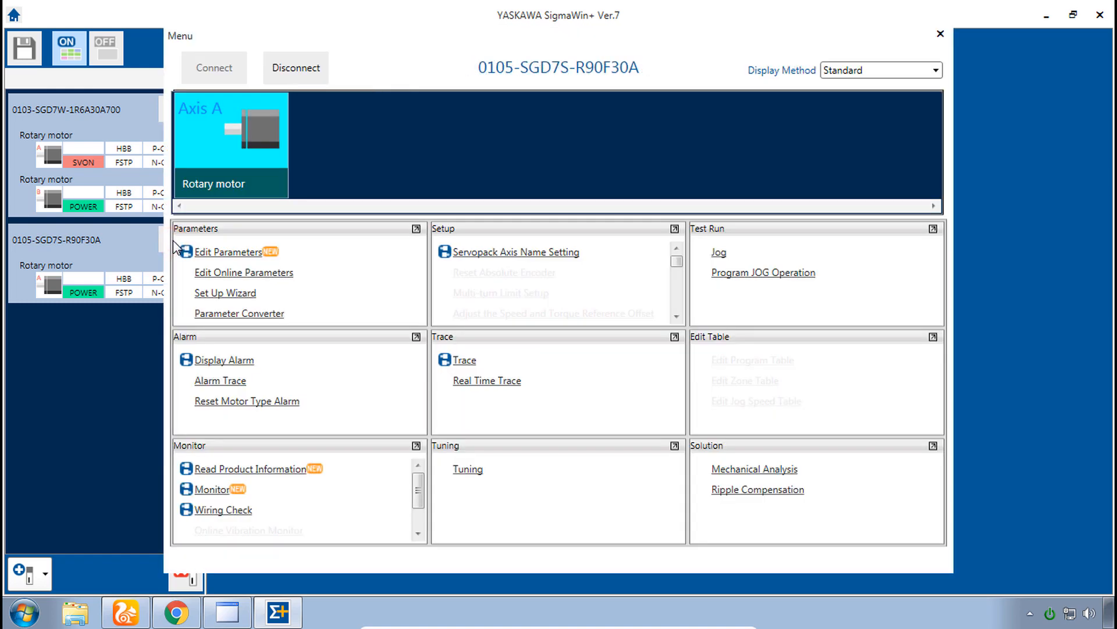
{"action": "left_click", "coordinate": [211, 490]}
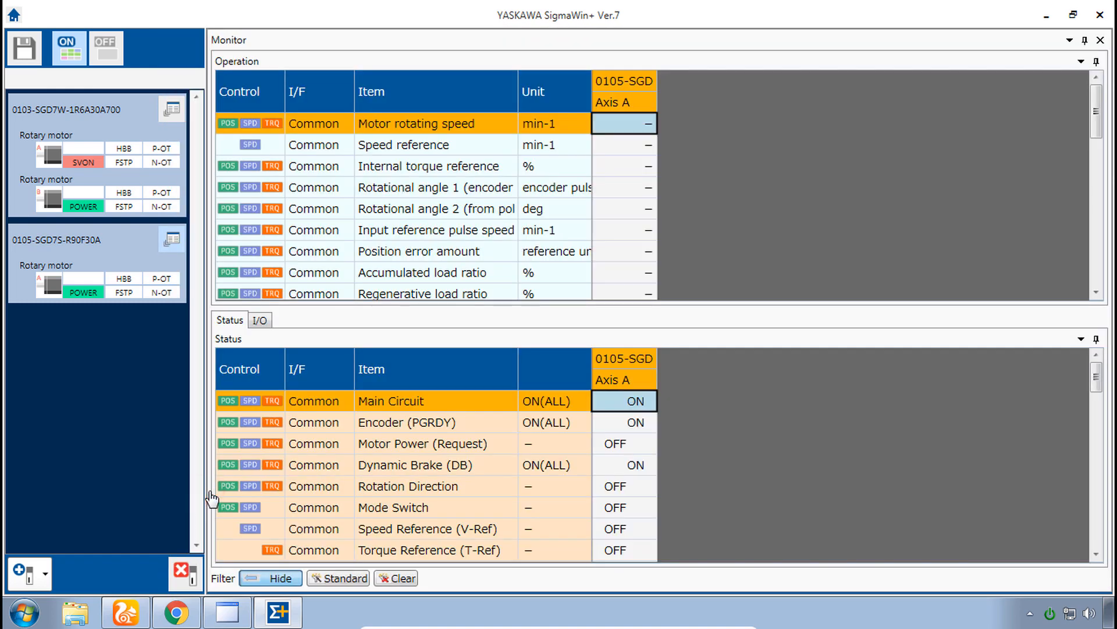
{"action": "left_click", "coordinate": [260, 320]}
Step: Place Yaskawa Remote IO beside the I/O monitor, toggle the Z-axis P-OT and N-OT connections to test those inputs, and close the Monitor
{"action": "left_click", "coordinate": [227, 611]}
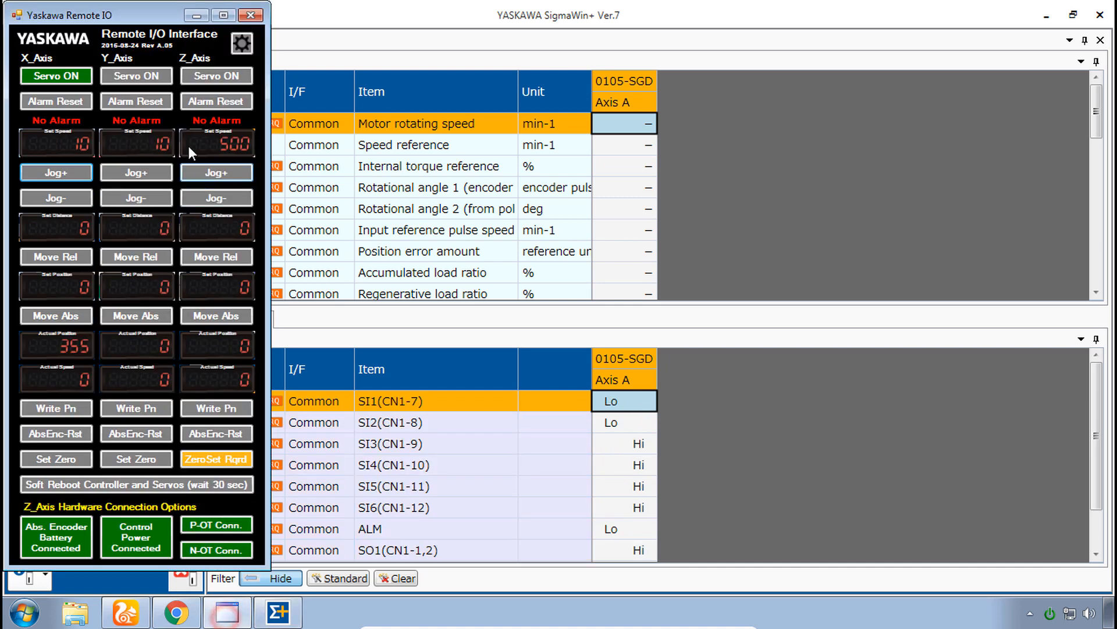
{"action": "left_click_drag", "start_coordinate": [123, 17], "coordinate": [889, 31]}
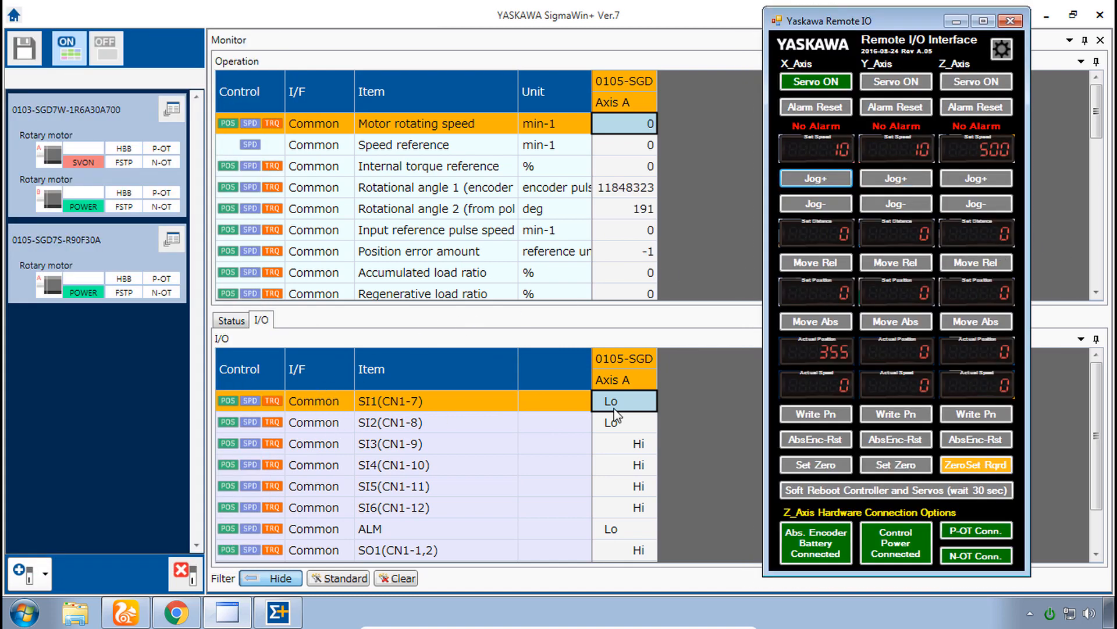
{"action": "left_click", "coordinate": [990, 532]}
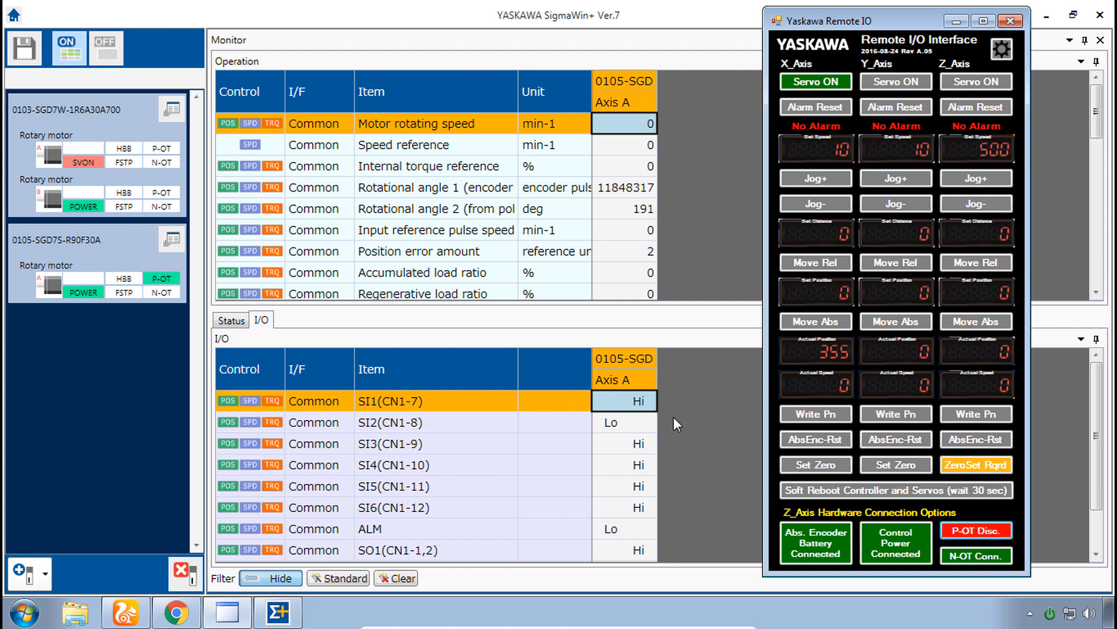
{"action": "left_click", "coordinate": [977, 530]}
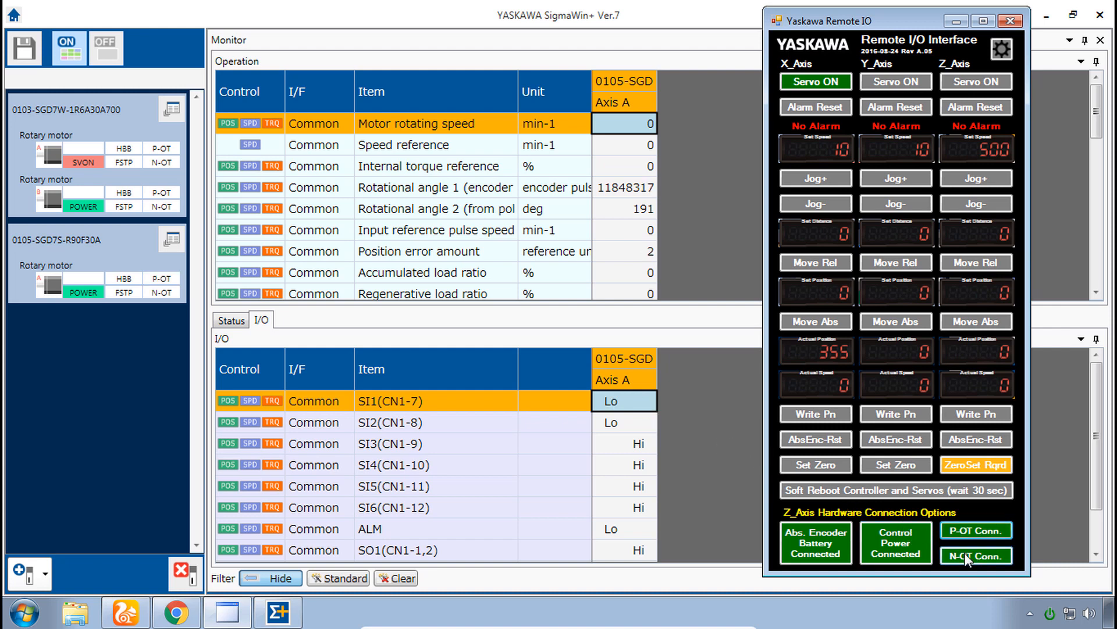
{"action": "left_click", "coordinate": [972, 555]}
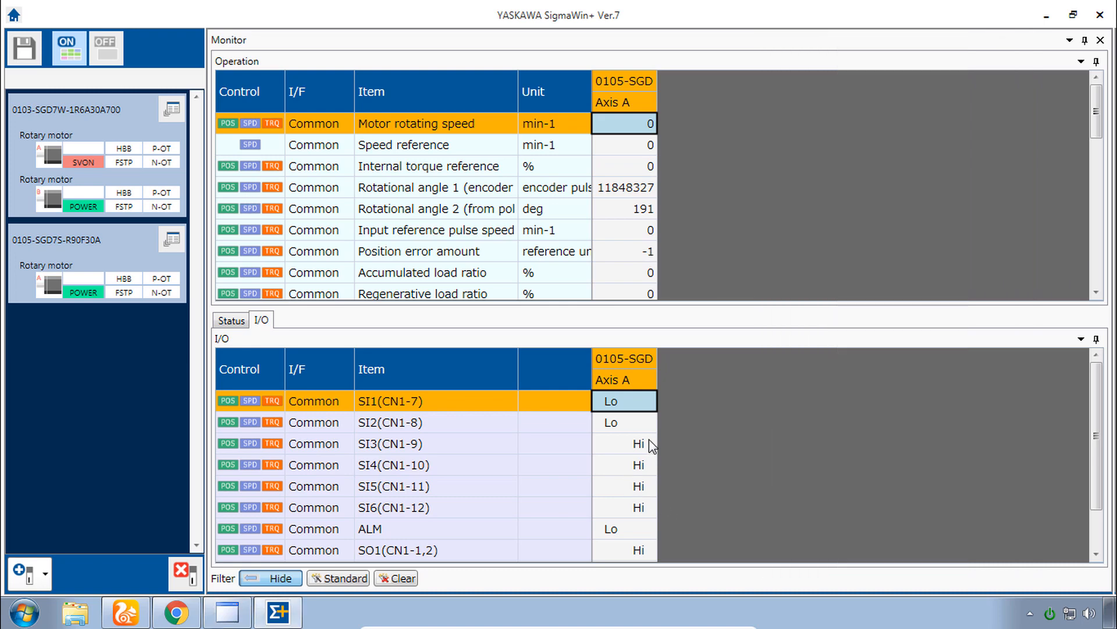
{"action": "scroll", "coordinate": [649, 448], "scroll_direction": "down", "scroll_amount": 1}
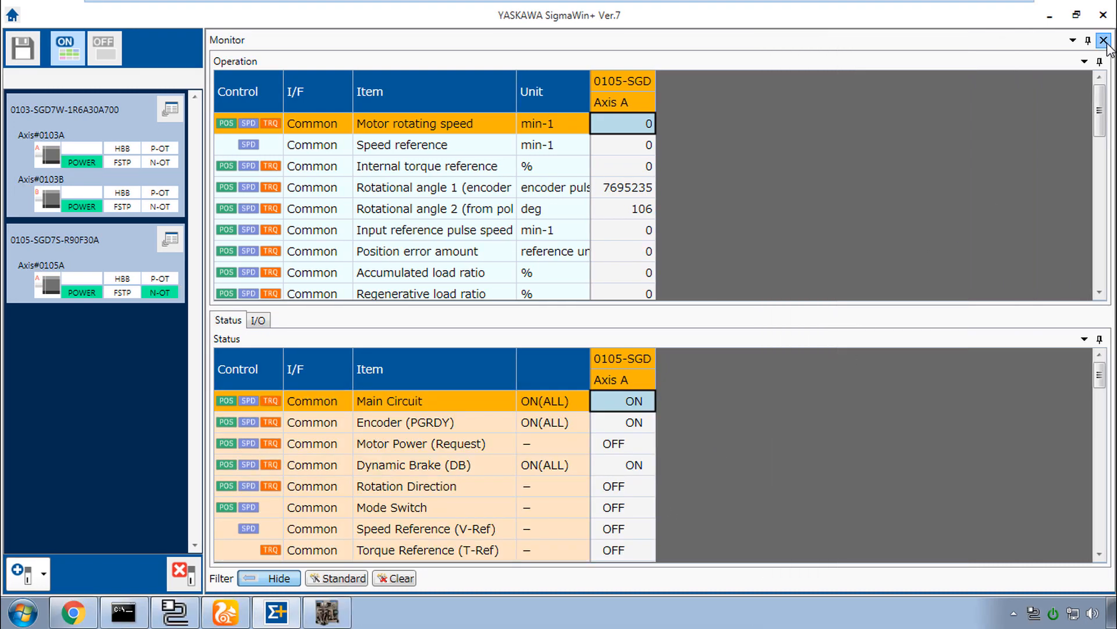
{"action": "left_click", "coordinate": [1104, 40]}
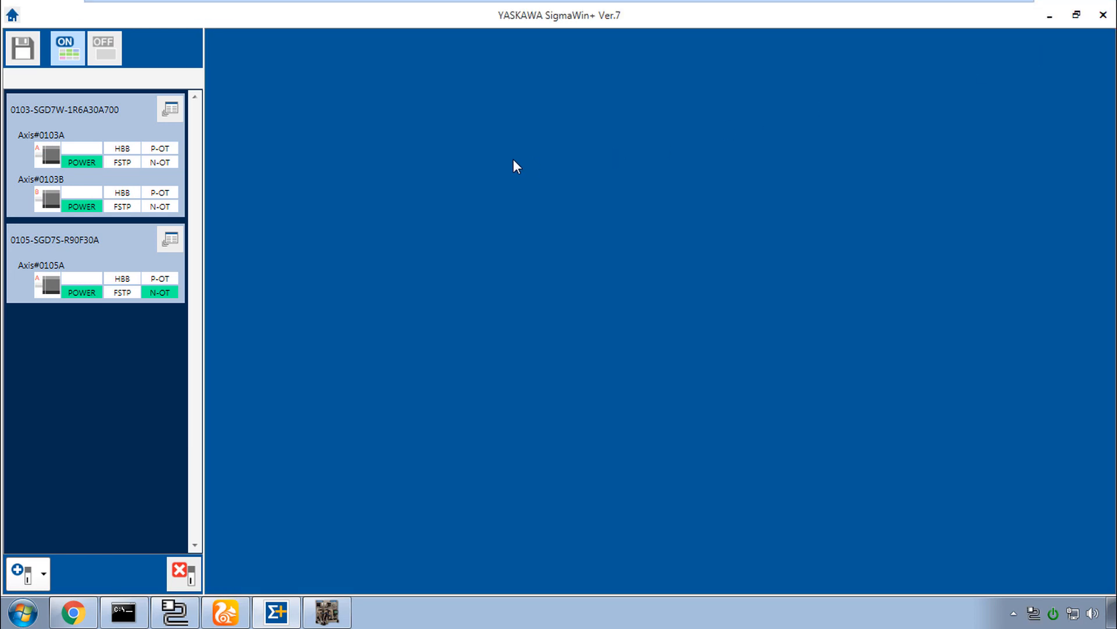
Step: Open the I/O Signal Allocation of 0105-SGD7S-R90F30A and view its output signals before returning to the input signals
{"action": "left_click", "coordinate": [177, 240]}
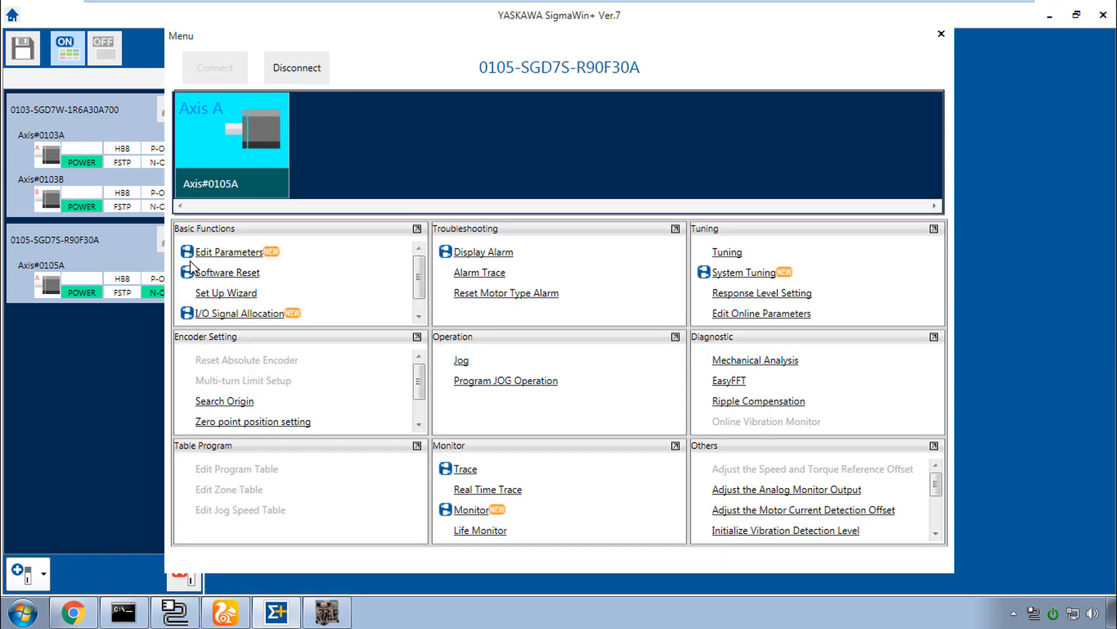
{"action": "left_click", "coordinate": [244, 319]}
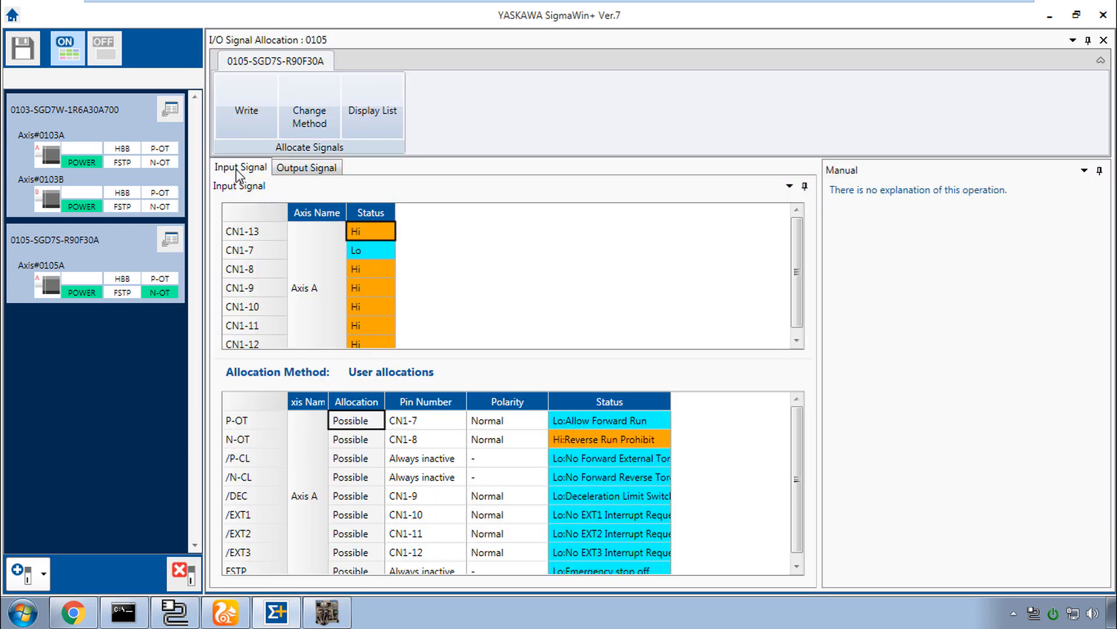
{"action": "left_click", "coordinate": [307, 169]}
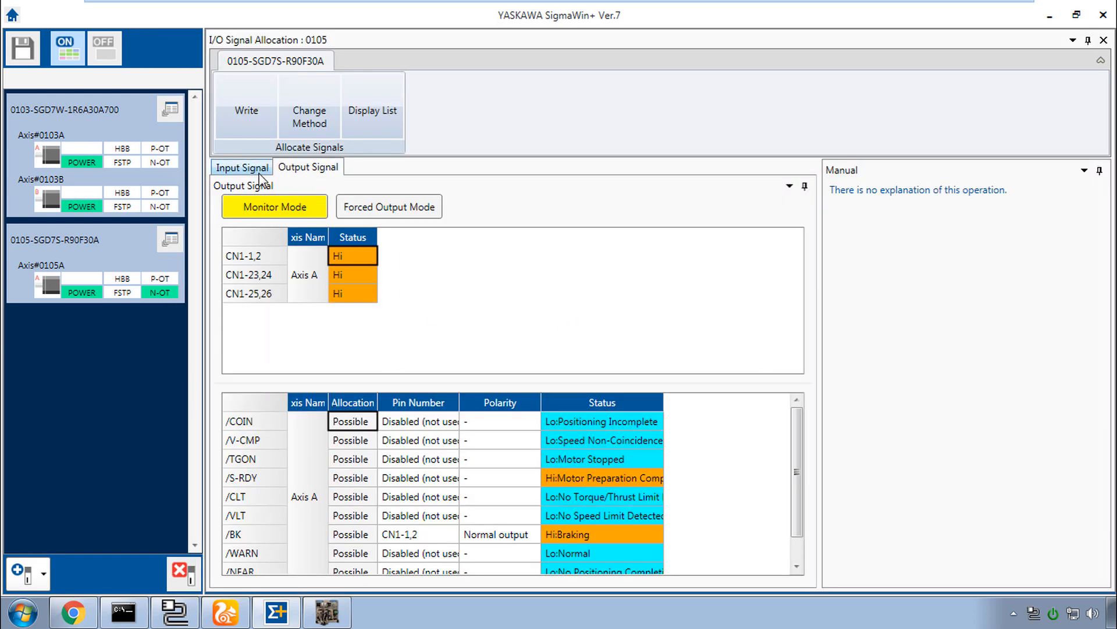
{"action": "left_click", "coordinate": [244, 173]}
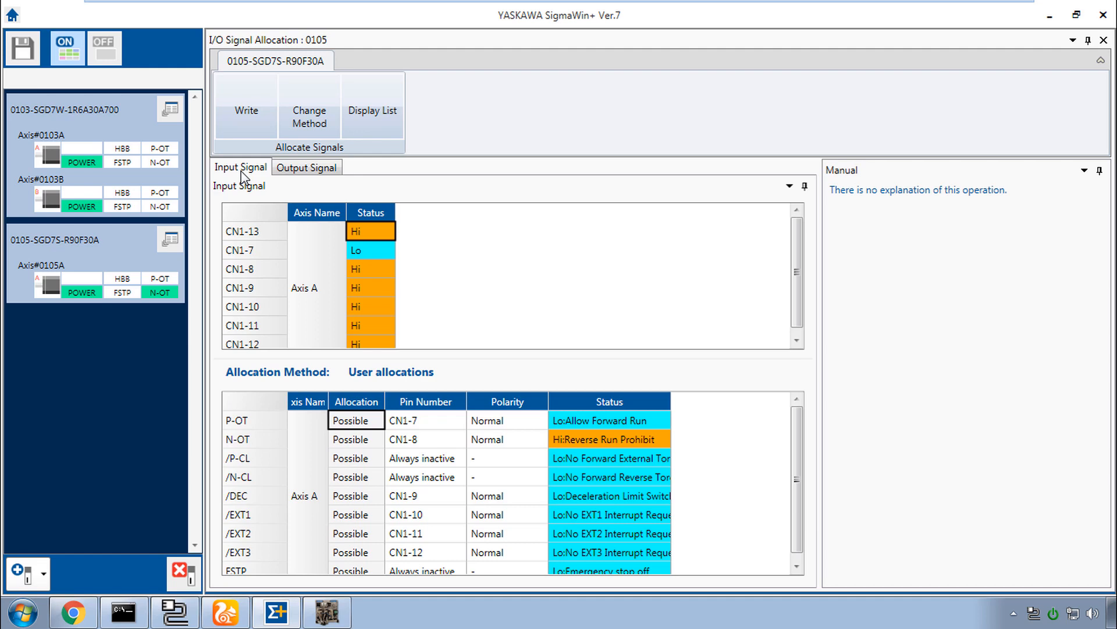
Step: In Yaskawa Remote IO, disconnect and reconnect the Z-axis P-OT signal, and reconnect the N-OT signal
{"action": "left_click", "coordinate": [326, 612]}
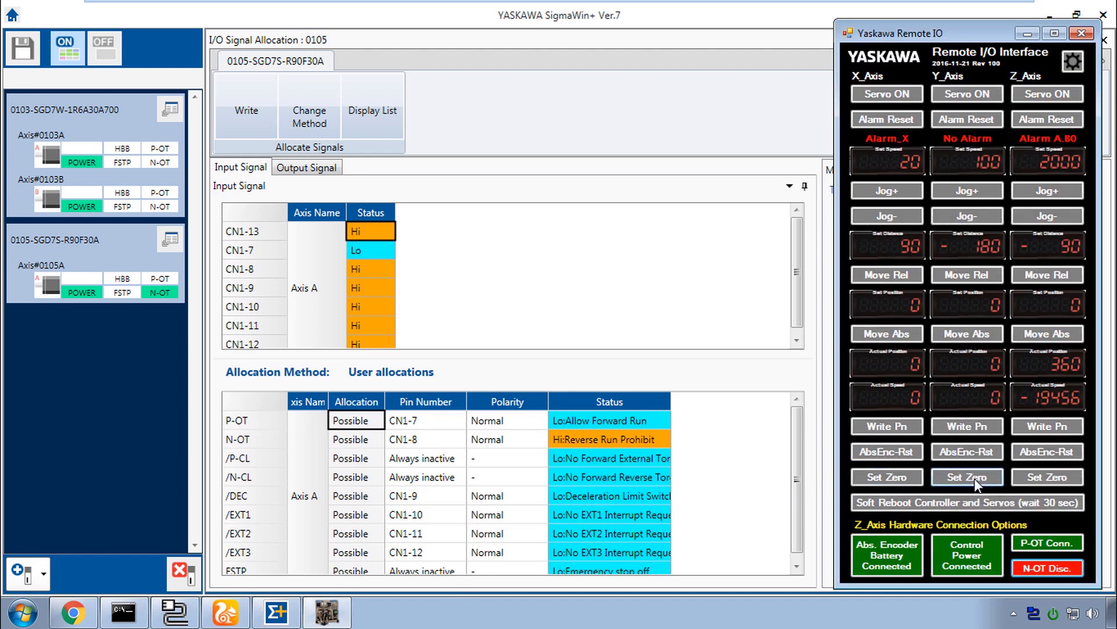
{"action": "left_click", "coordinate": [1049, 542]}
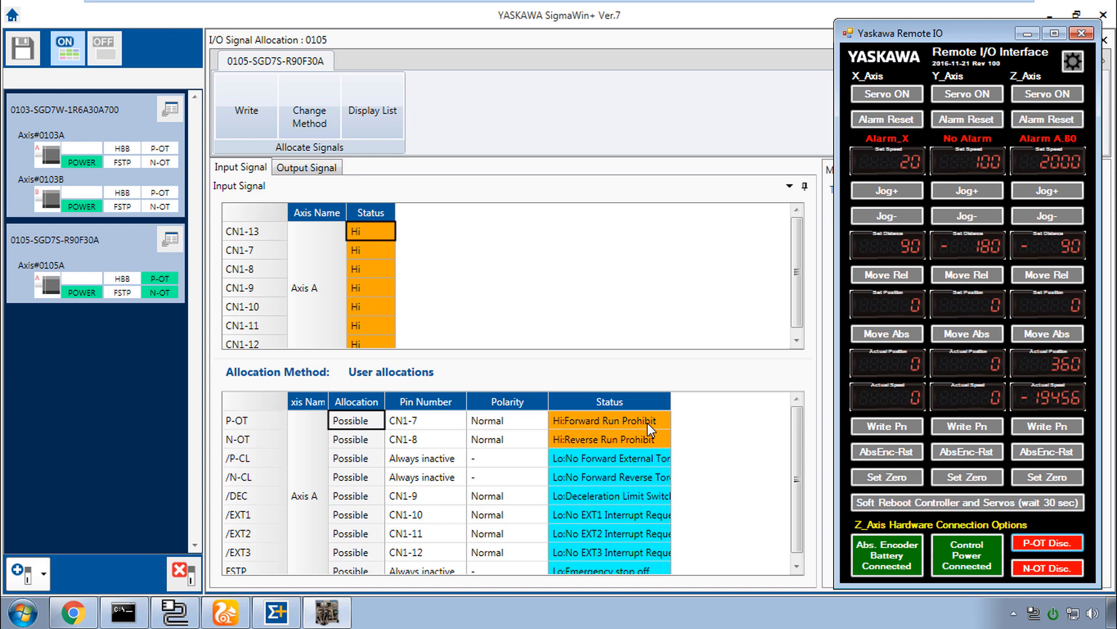
{"action": "left_click", "coordinate": [1074, 539]}
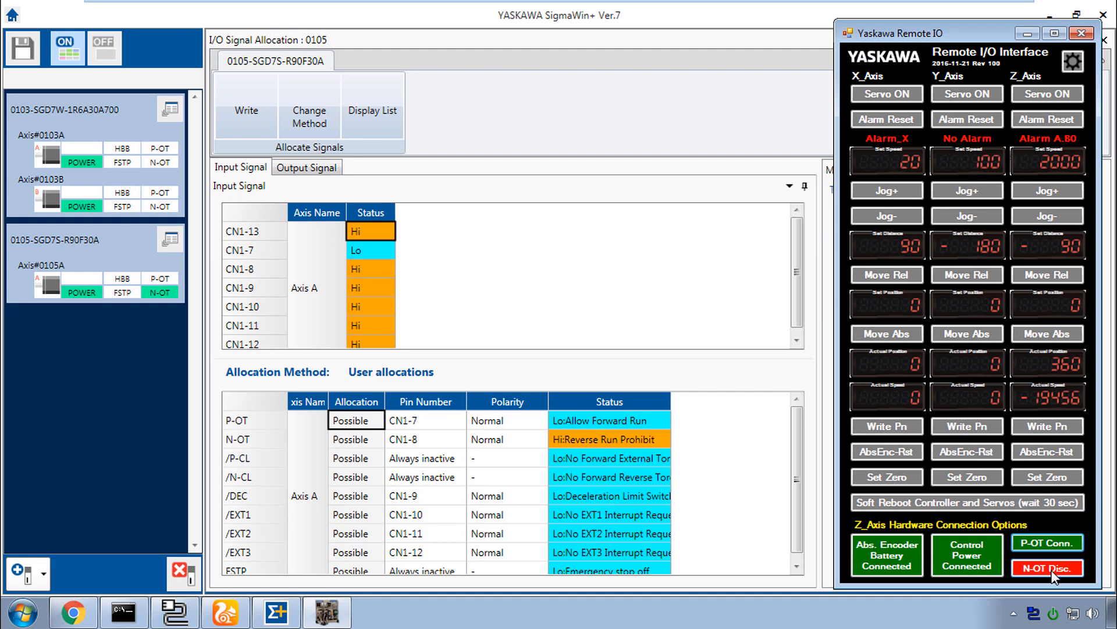
{"action": "left_click", "coordinate": [1052, 570]}
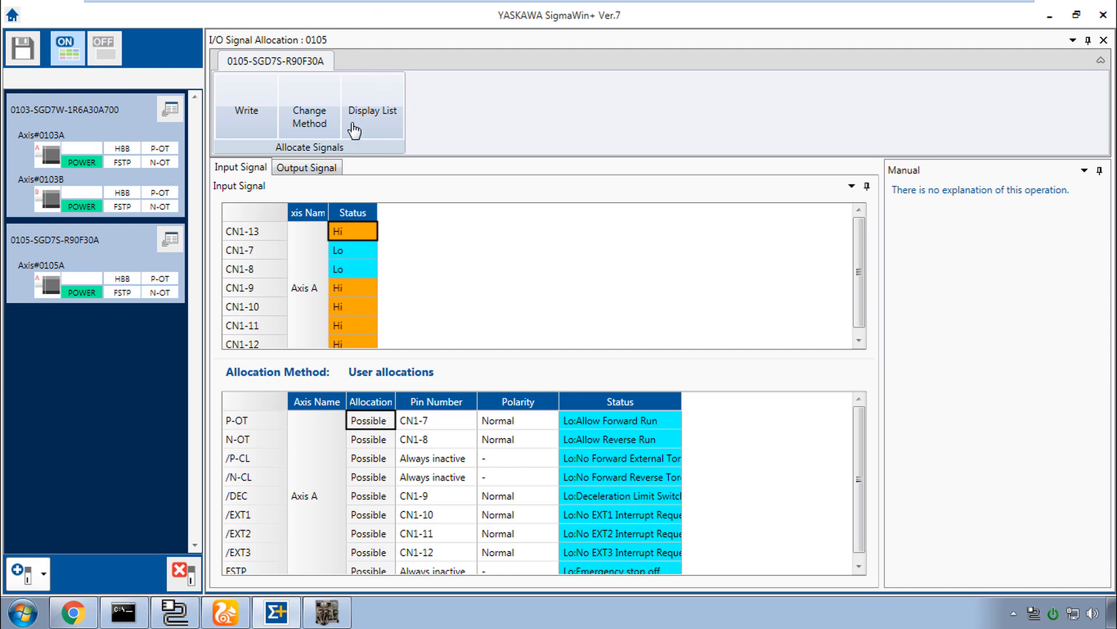
Step: Display the output signals in I/O Signal Allocation and change Monitor Mode to Forced Output Mode
{"action": "left_click", "coordinate": [312, 171]}
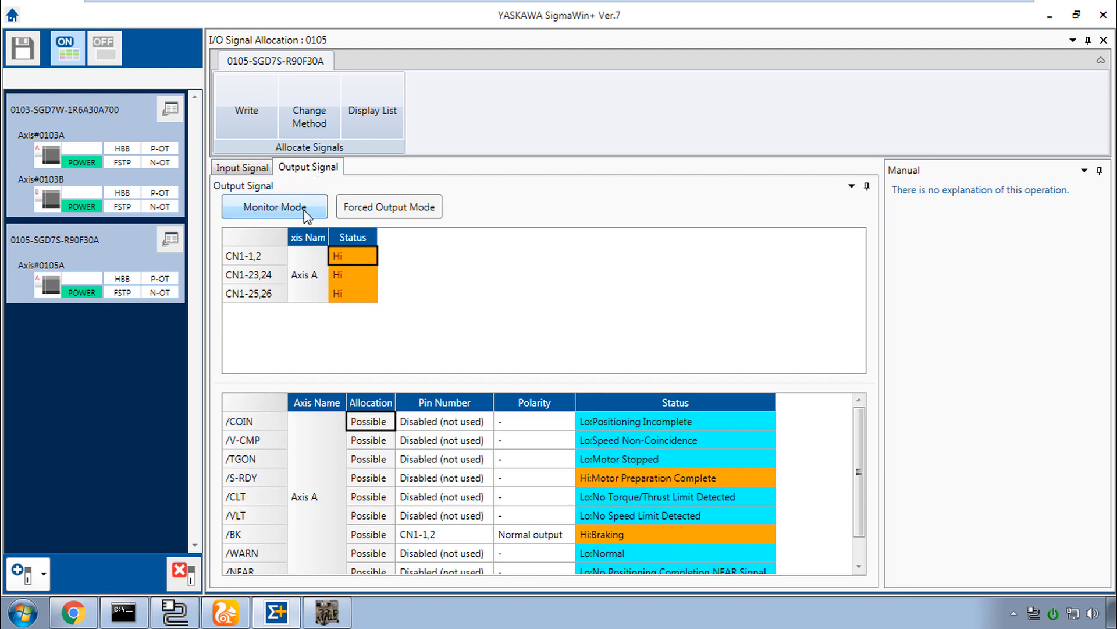
{"action": "left_click", "coordinate": [403, 212]}
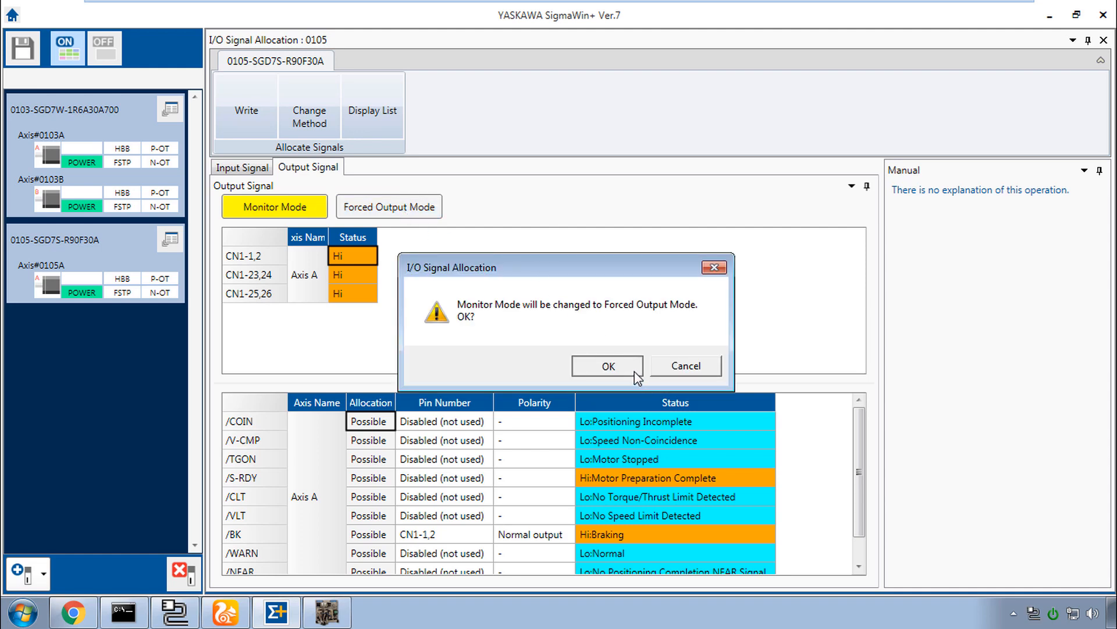
{"action": "left_click", "coordinate": [634, 373]}
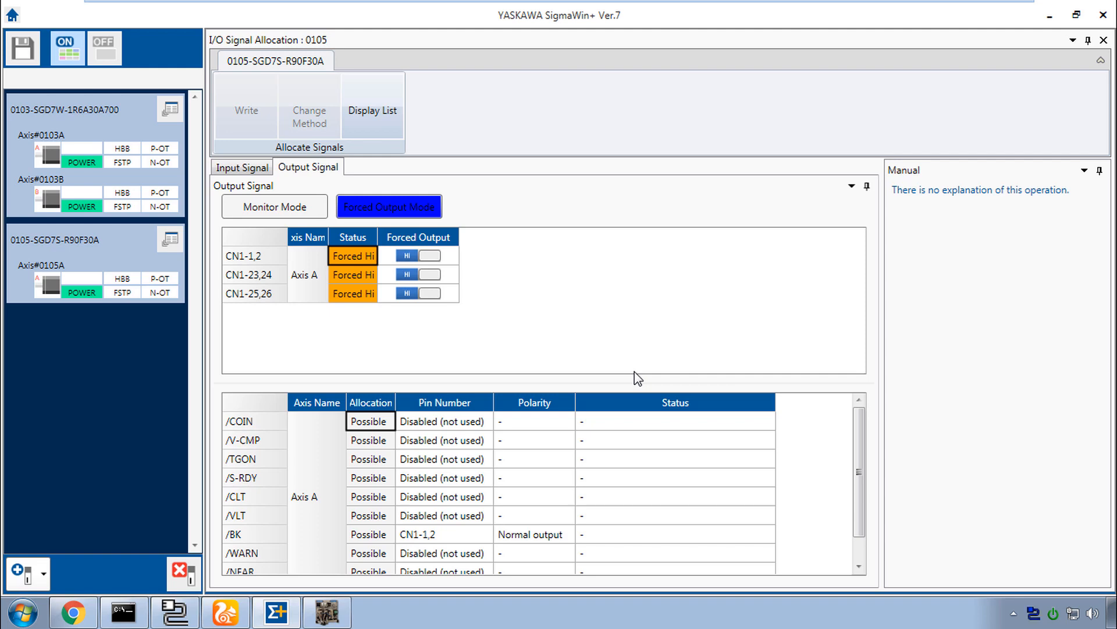
Step: Force outputs CN1-1,2, CN1-23,24 and CN1-25,26 to Lo, and close I/O Signal Allocation, accepting the change back to Monitor Mode
{"action": "left_click", "coordinate": [431, 256]}
{"action": "left_click", "coordinate": [434, 275]}
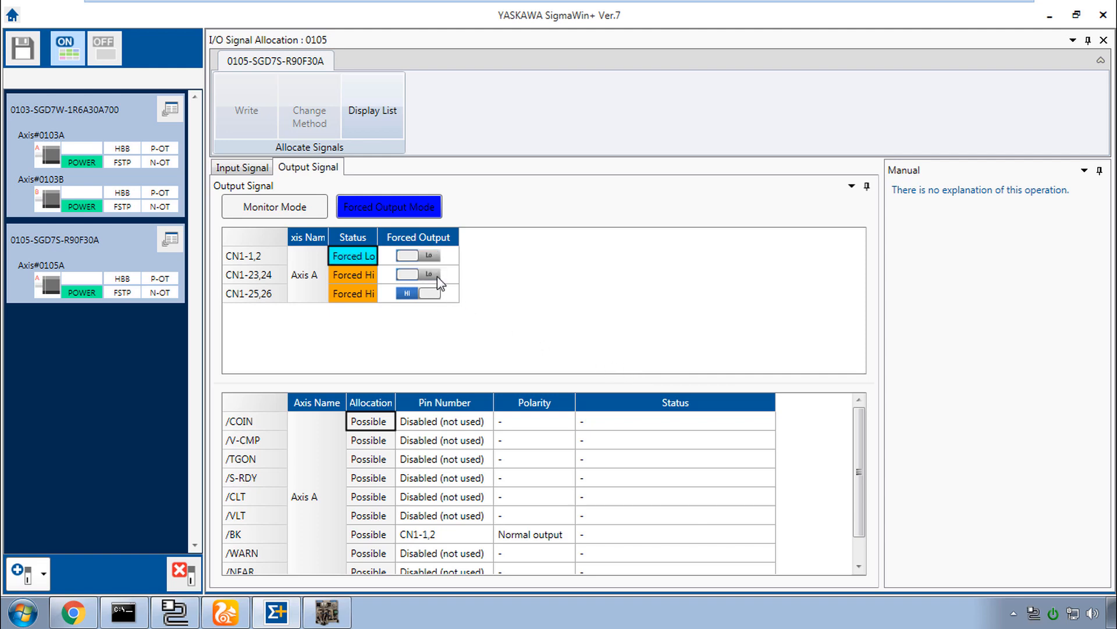
{"action": "left_click", "coordinate": [431, 292]}
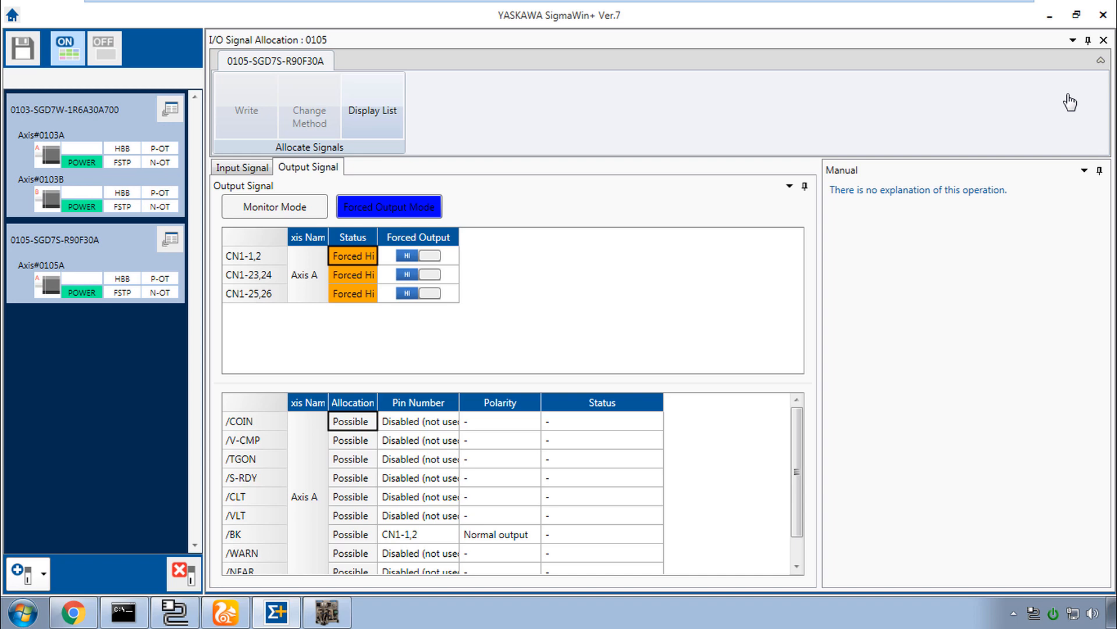
{"action": "left_click", "coordinate": [1103, 41]}
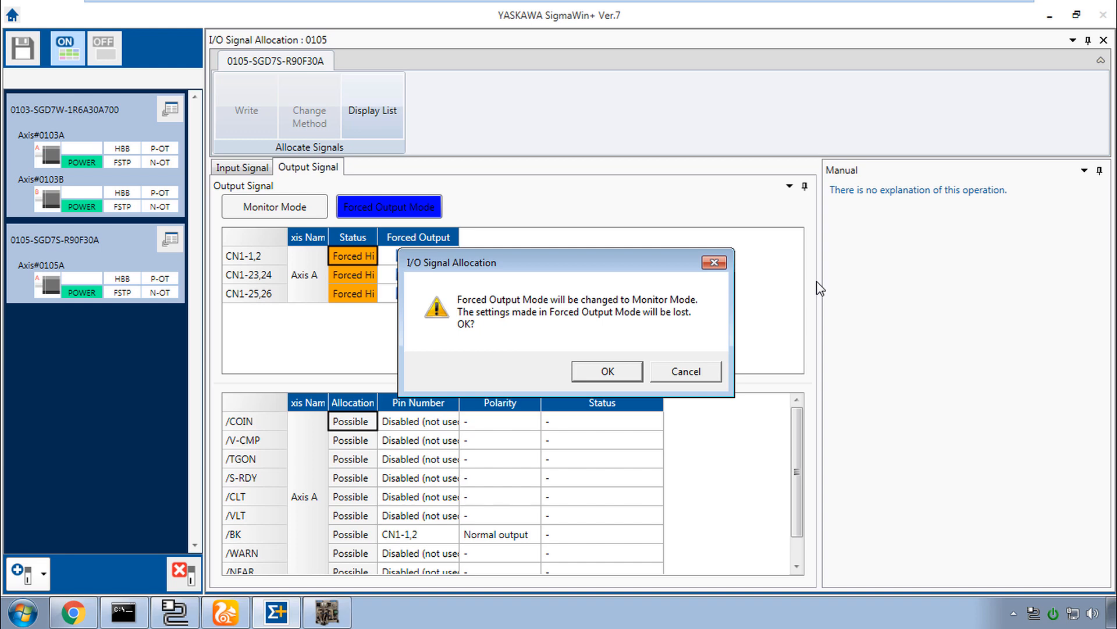
{"action": "left_click", "coordinate": [612, 367]}
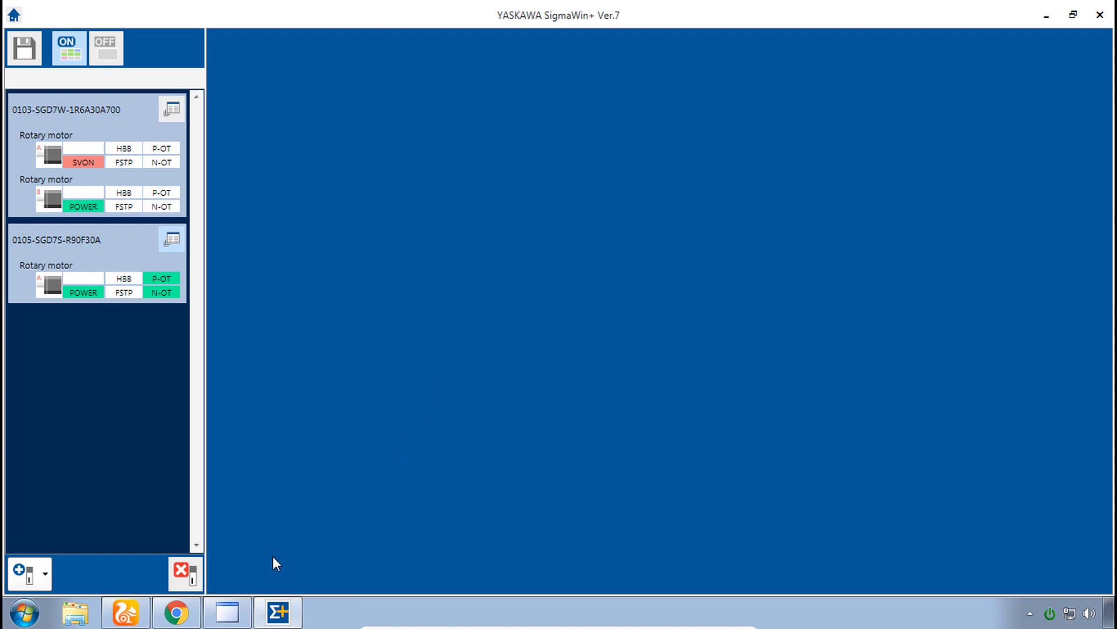
Step: Issue the Z-axis Servo ON command in Yaskawa Remote IO, and open the Alarm Display of 0105-SGD7S-R90F30A in SigmaWin+ to read the diagnosis
{"action": "left_click", "coordinate": [227, 611]}
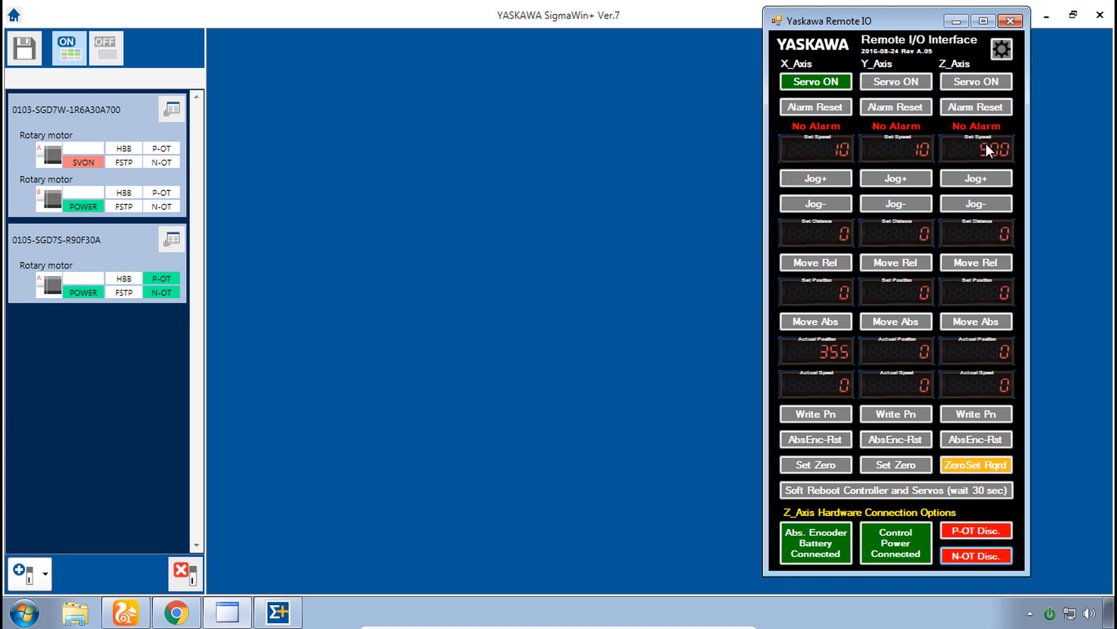
{"action": "left_click", "coordinate": [987, 84]}
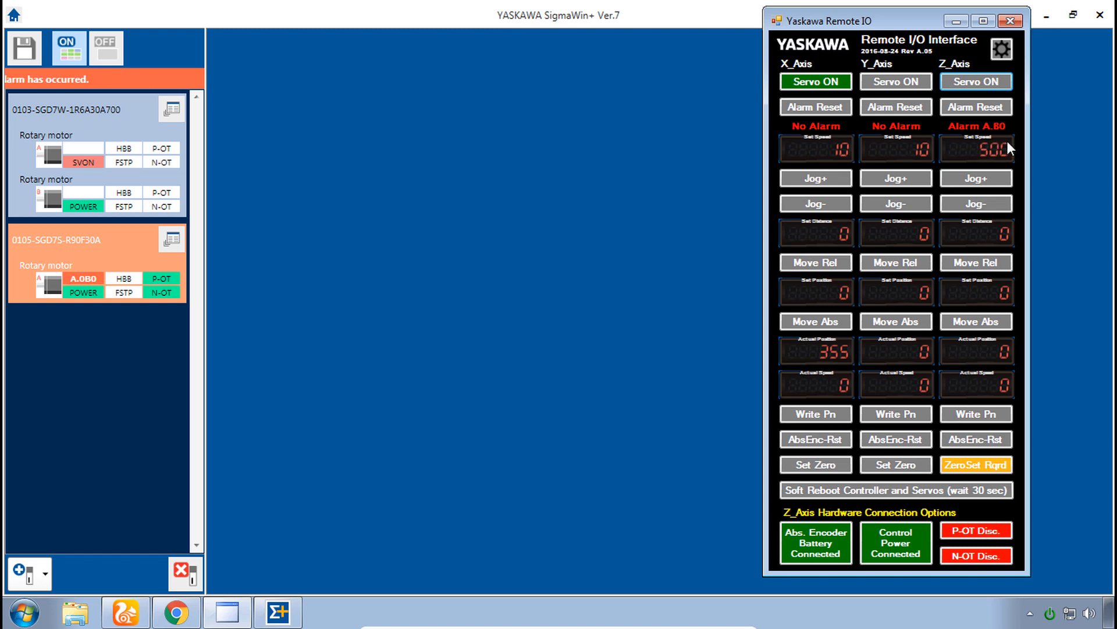
{"action": "left_click", "coordinate": [172, 240]}
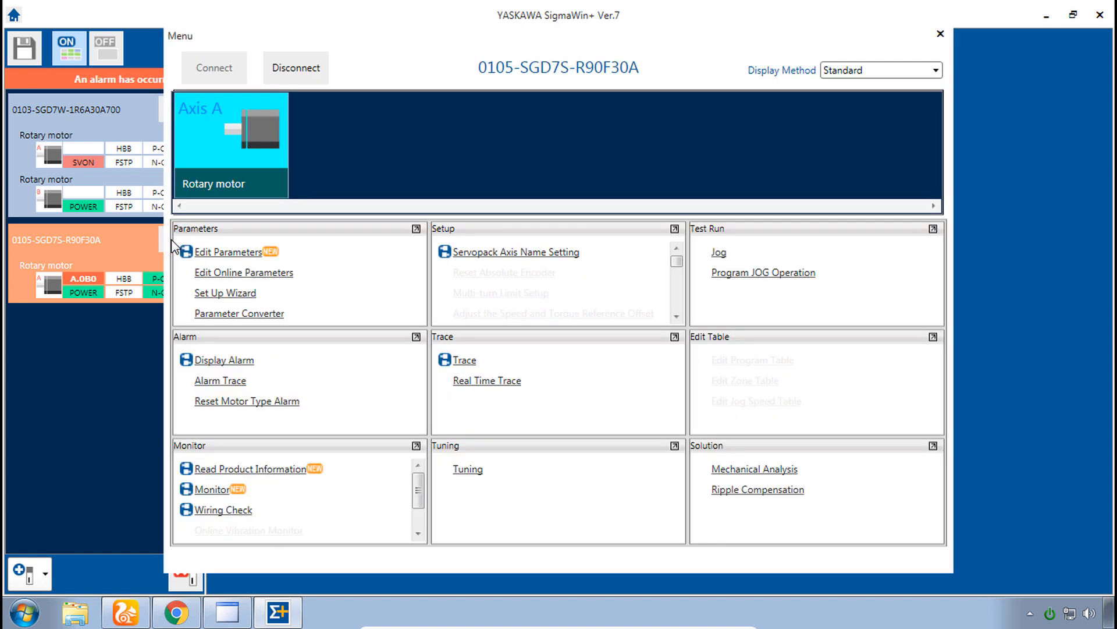
{"action": "left_click", "coordinate": [232, 361]}
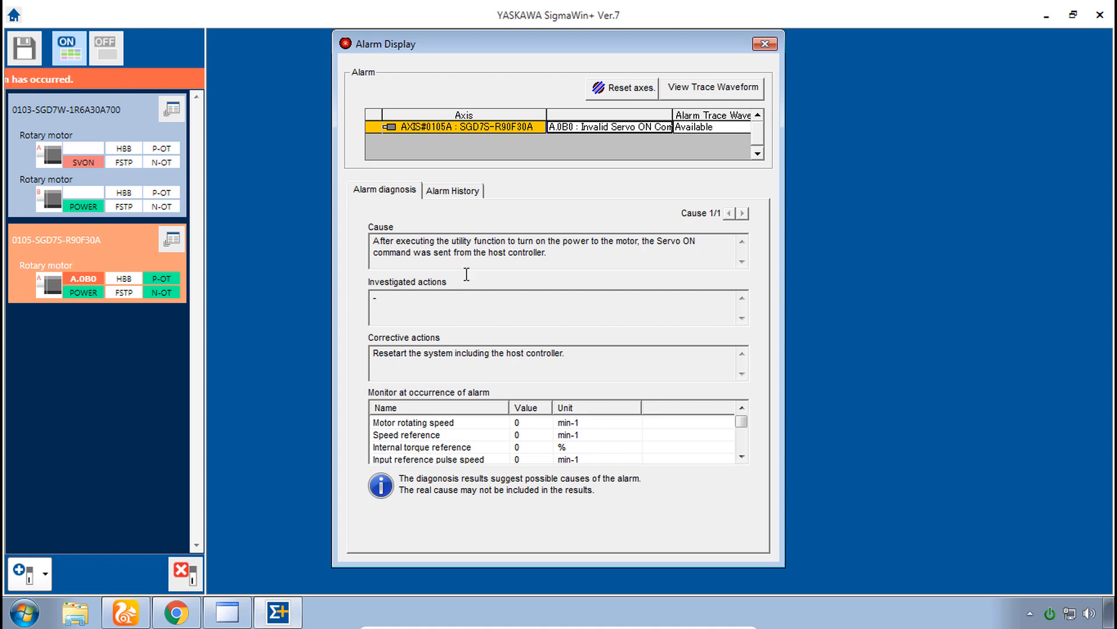
Step: Toggle the Z-axis Servo ON command again in Yaskawa Remote IO, and return to SigmaWin+ to close the Alarm Display
{"action": "left_click", "coordinate": [249, 608]}
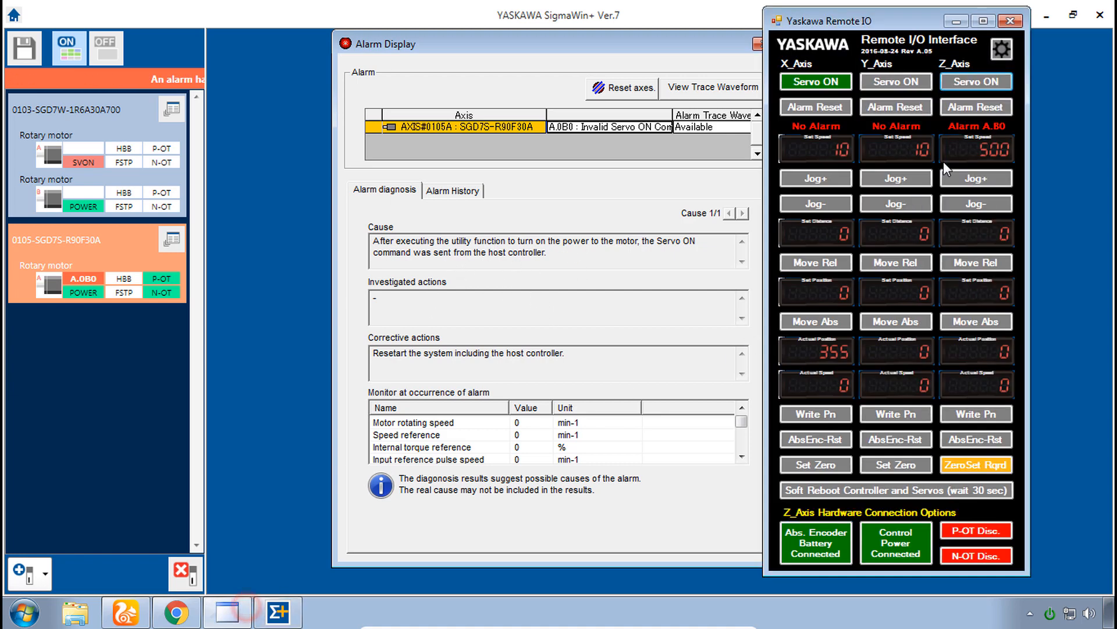
{"action": "left_click", "coordinate": [982, 85]}
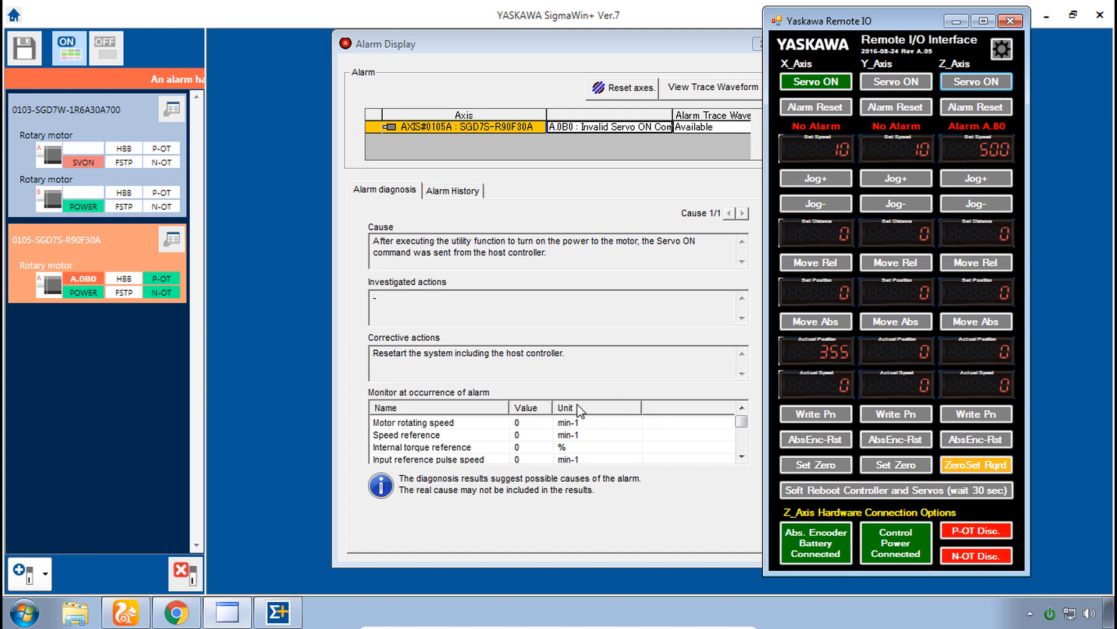
{"action": "left_click", "coordinate": [571, 329]}
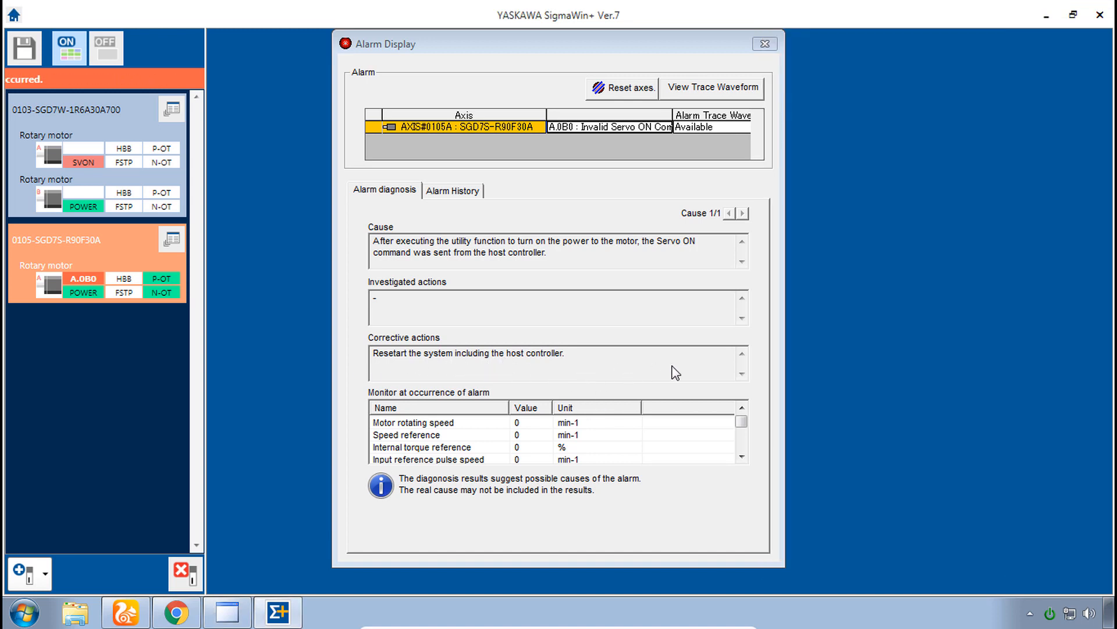
{"action": "left_click", "coordinate": [767, 44]}
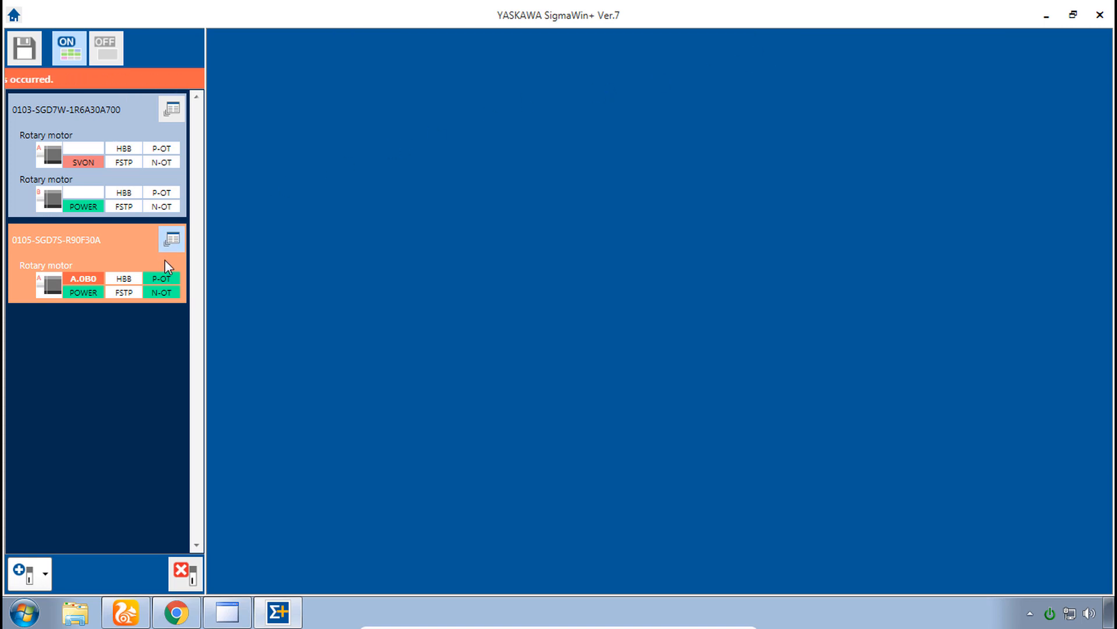
Step: Execute a Software Reset on 0105-SGD7S-R90F30A, check the drives in the IP camera view, and acknowledge the reset's completion
{"action": "left_click", "coordinate": [172, 239]}
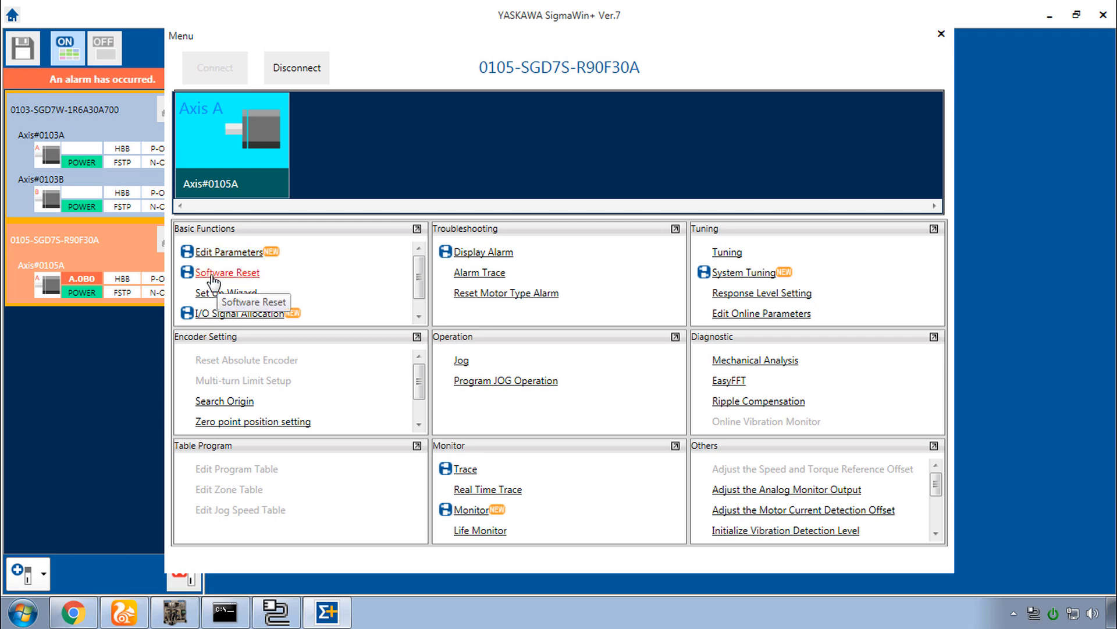
{"action": "left_click", "coordinate": [214, 272]}
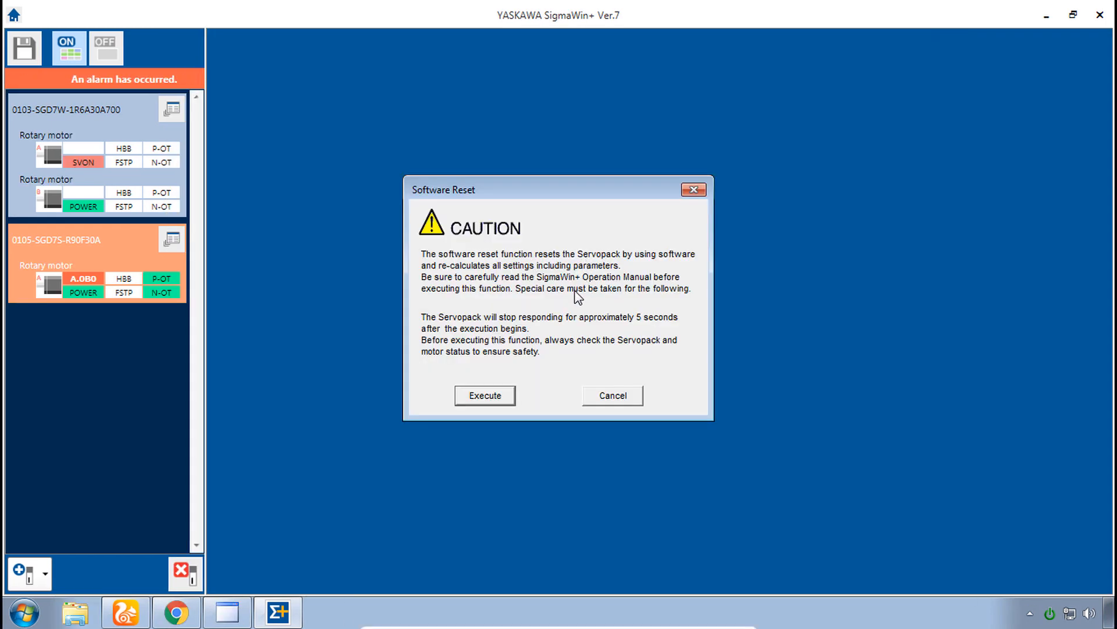
{"action": "left_click", "coordinate": [501, 400]}
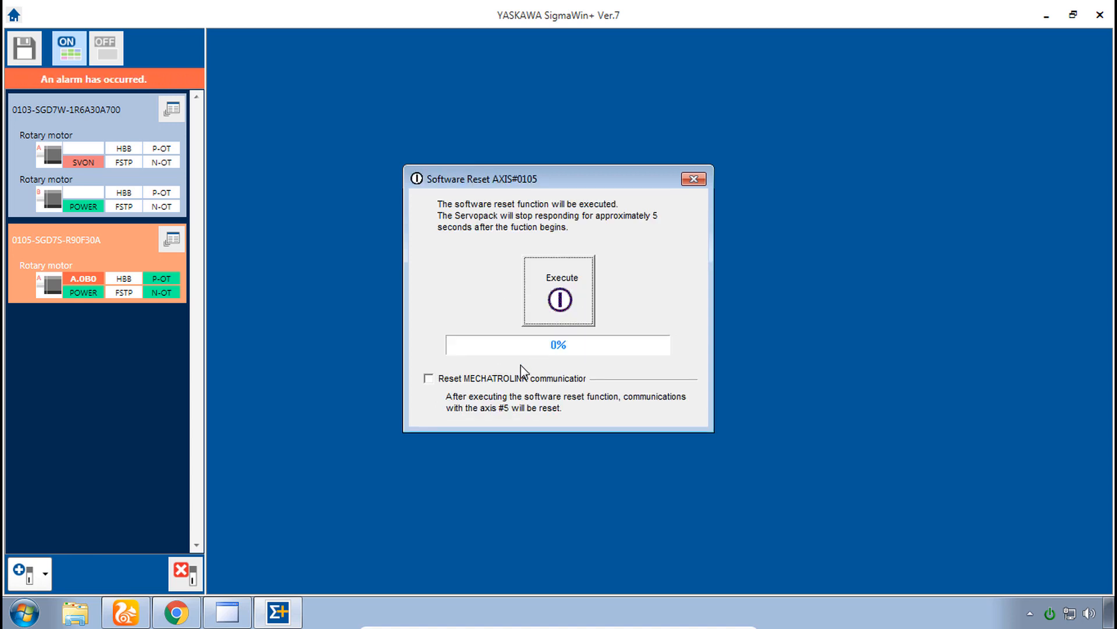
{"action": "left_click", "coordinate": [551, 291]}
{"action": "left_click", "coordinate": [125, 612]}
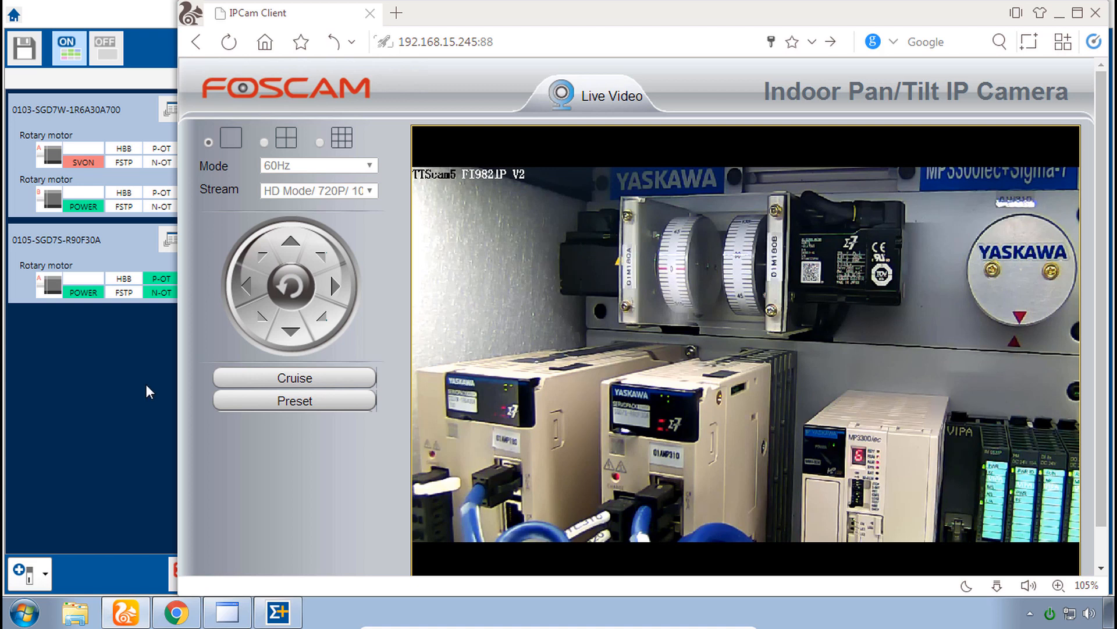
{"action": "left_click", "coordinate": [121, 361]}
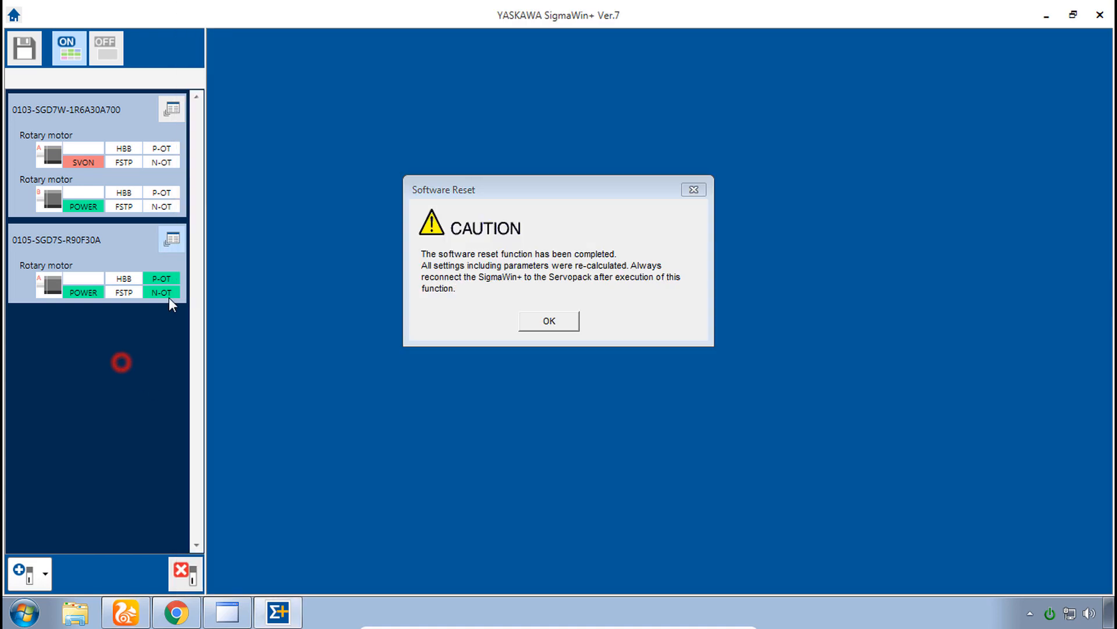
{"action": "left_click", "coordinate": [549, 323]}
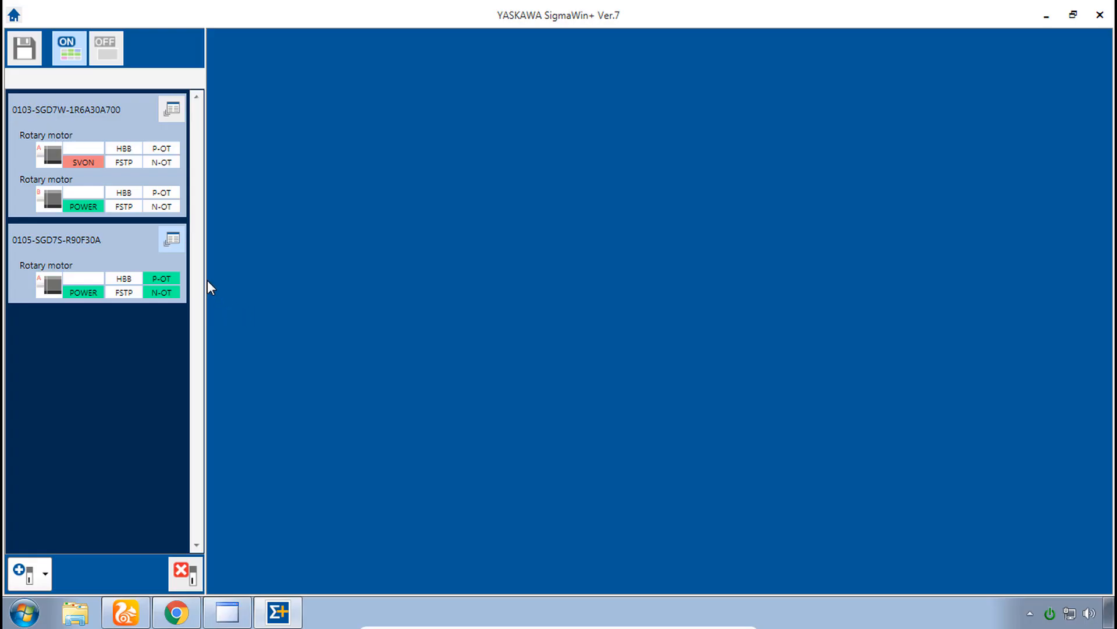
Step: Open the Life Monitor of 0105-SGD7S-R90F30A to check the installation environment and component life prediction
{"action": "left_click", "coordinate": [171, 238]}
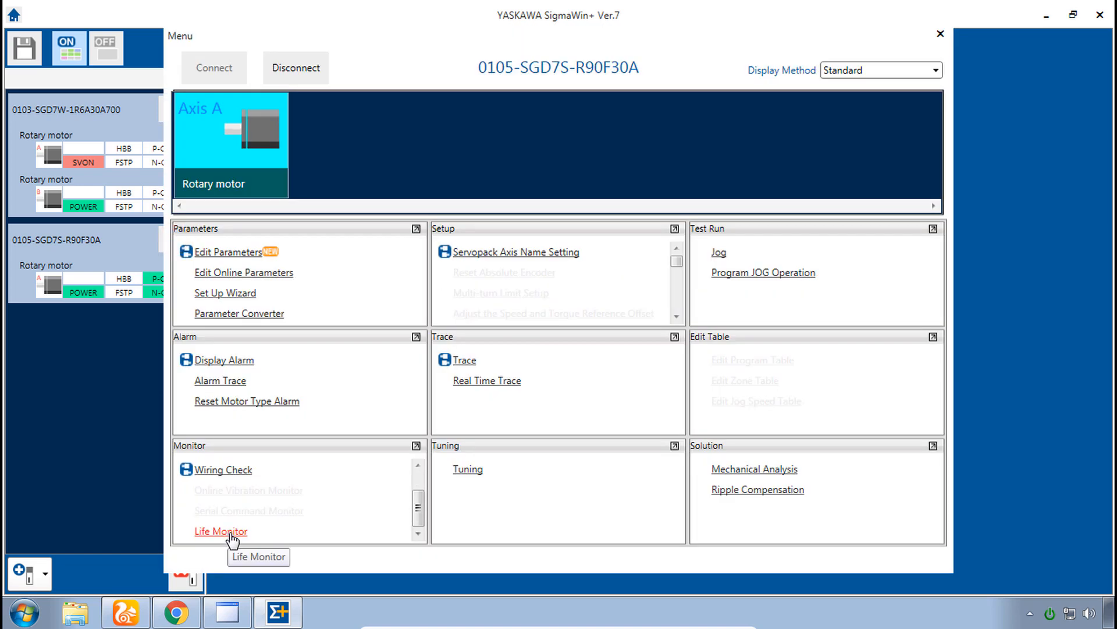
{"action": "left_click", "coordinate": [221, 531]}
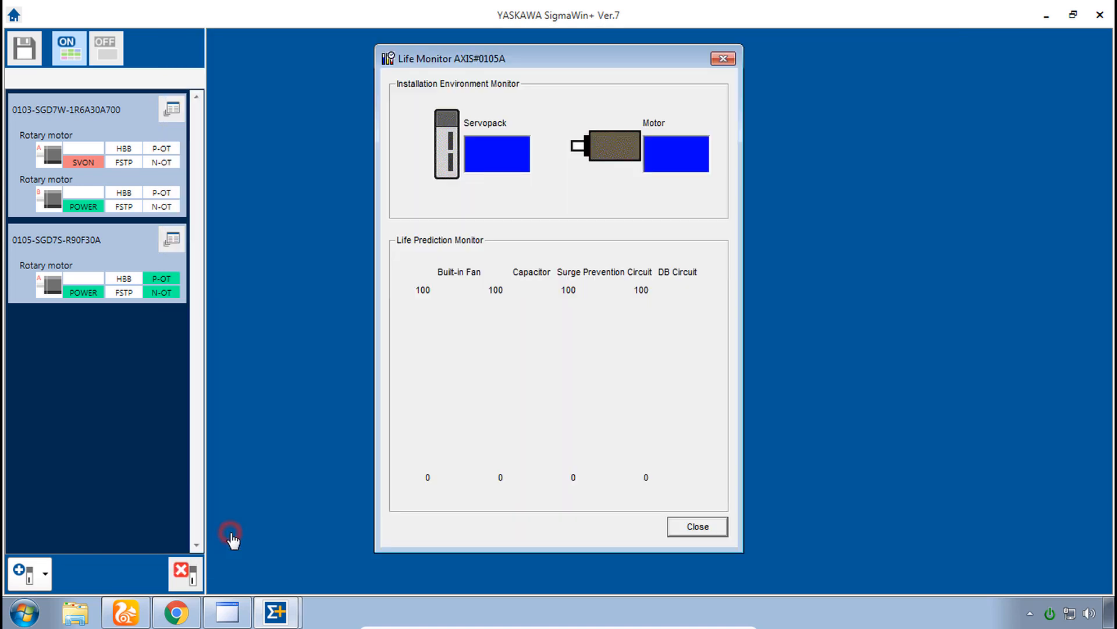